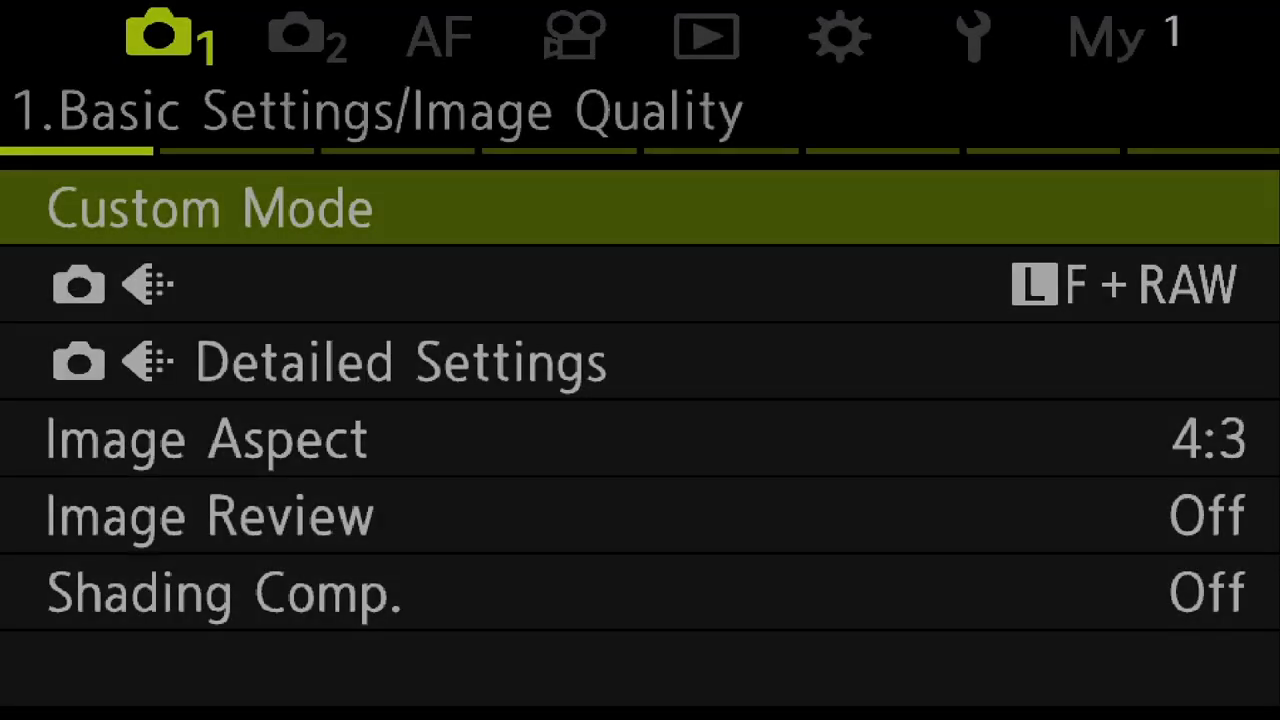
- Enter custom mode C1 and reach its Assign Set/Reset screen
key(Return)
key(Return)
key(Down)
key(Return)
key(Return)
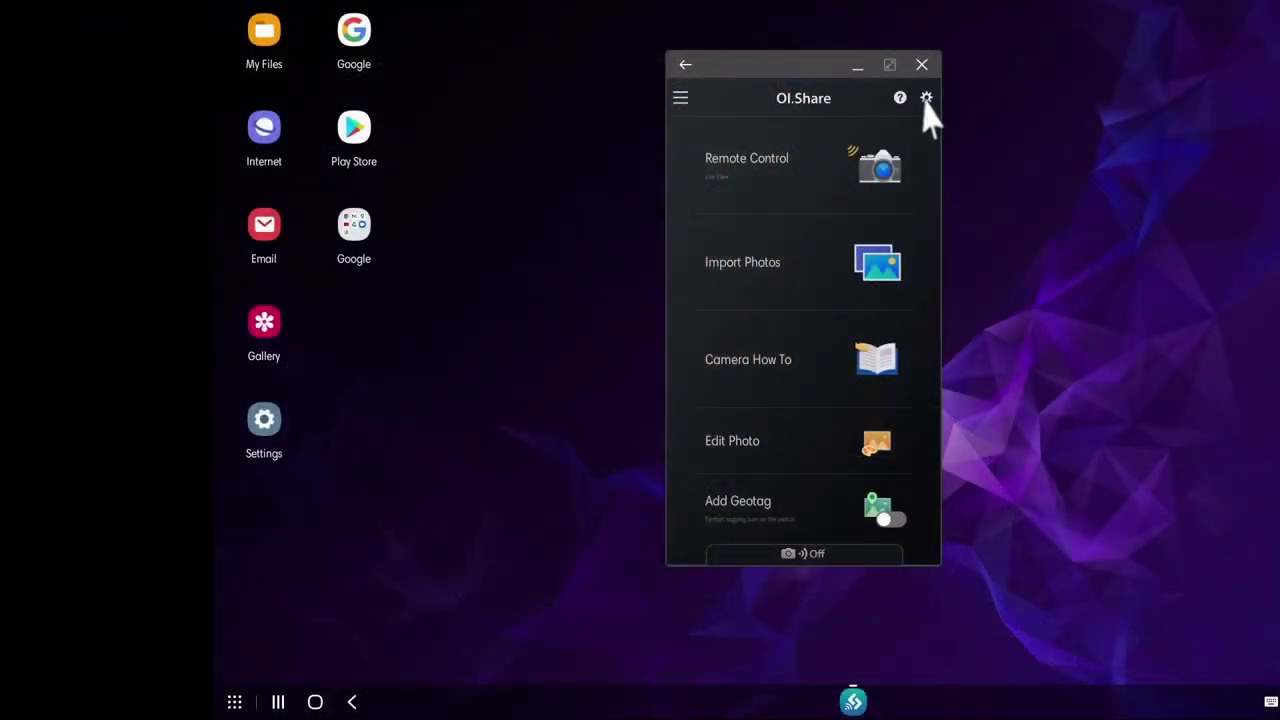
- Open the WORK entry under OM-1 in Camera Management > Camera Settings
click(926, 98)
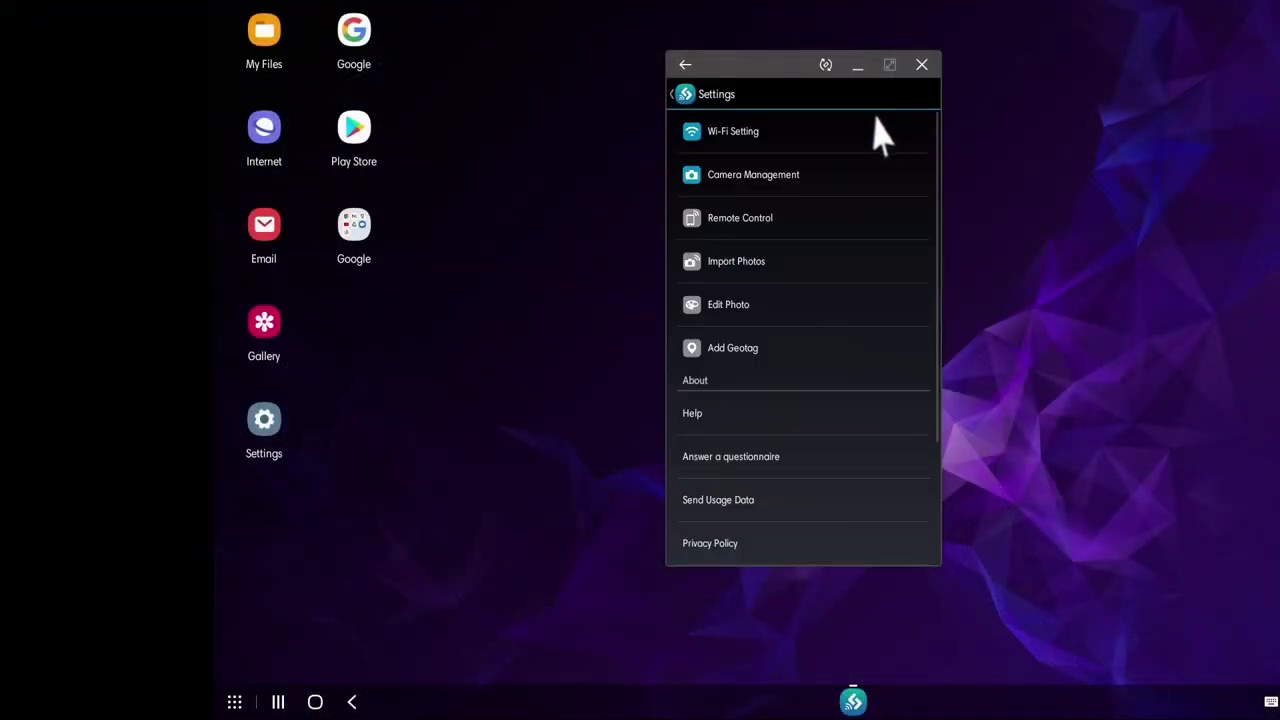
click(782, 190)
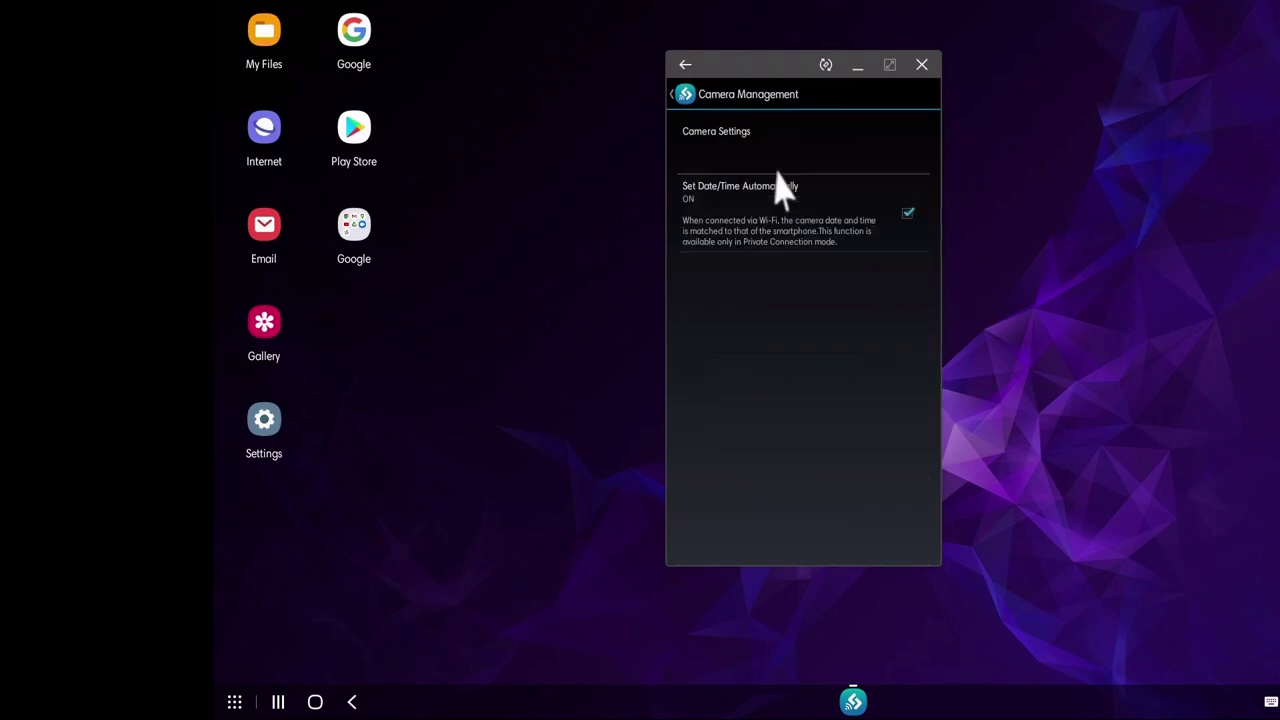
click(770, 150)
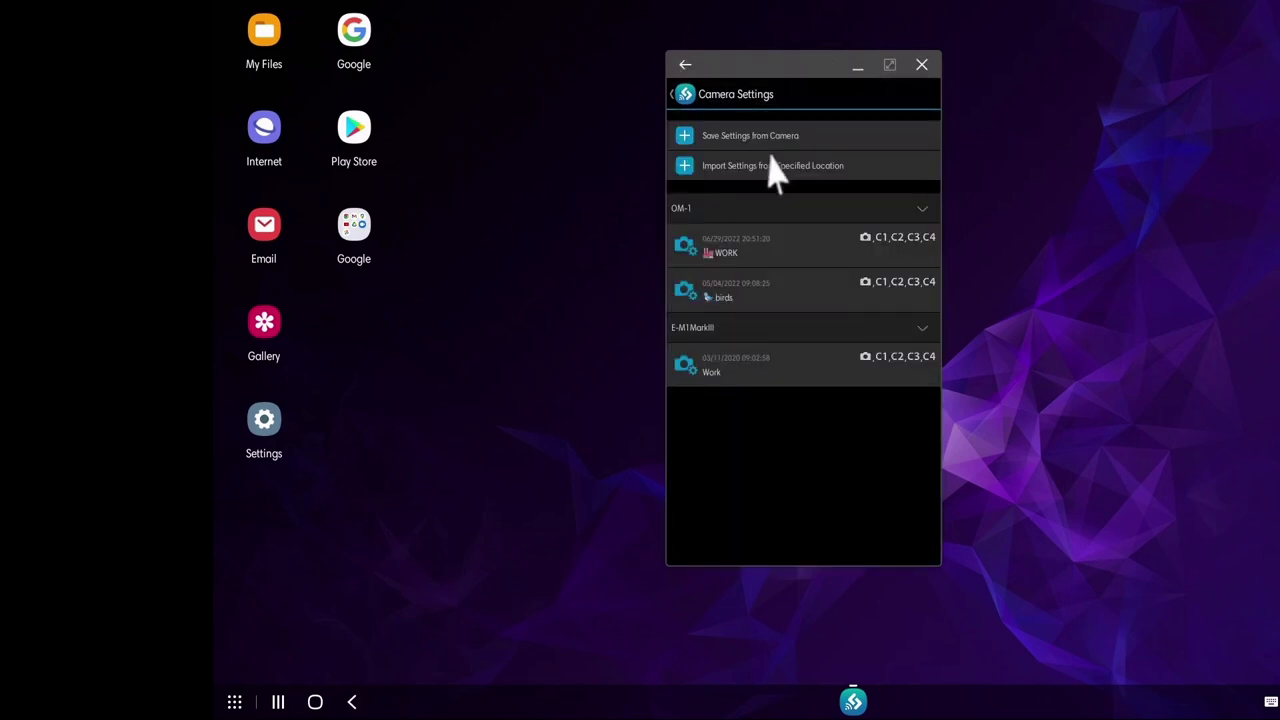
click(786, 258)
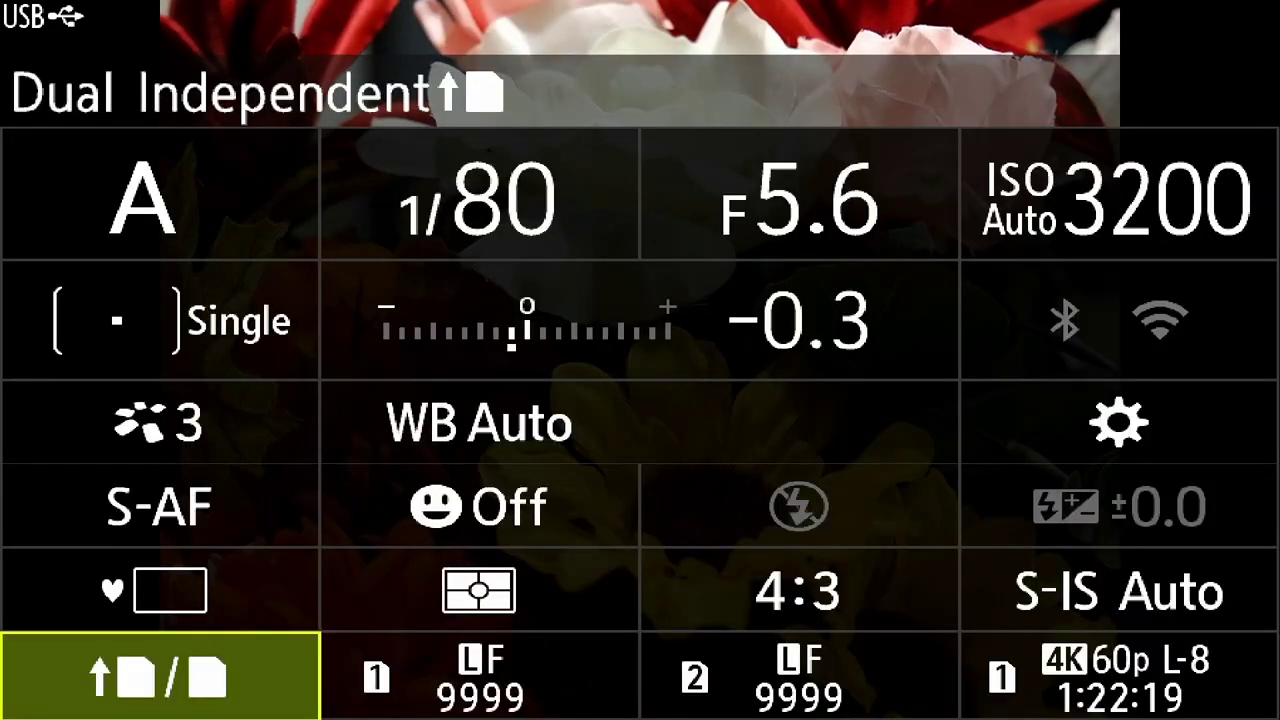
- Set card slot 1 image quality to RAW and slot 2 to LSF
key(Right)
key(Down)
key(Down)
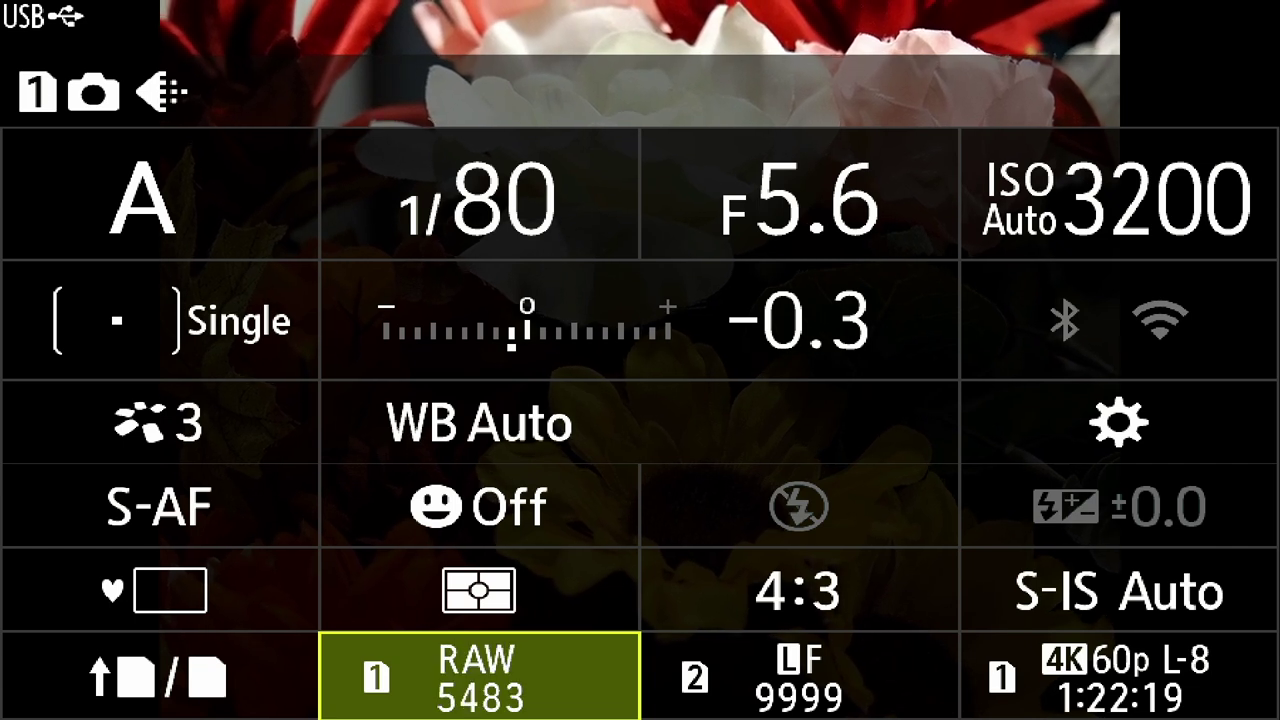
key(Right)
key(Down)
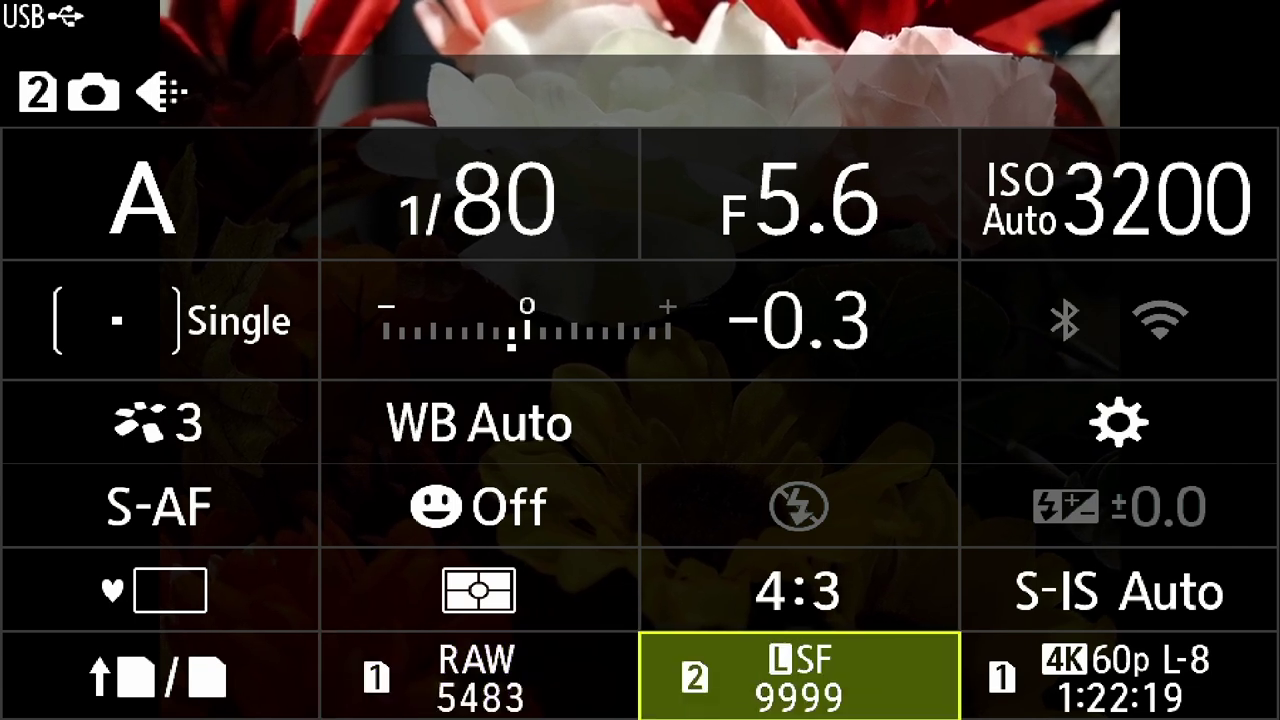
- Turn Keep Warm Color off in the WB Auto options
key(Right)
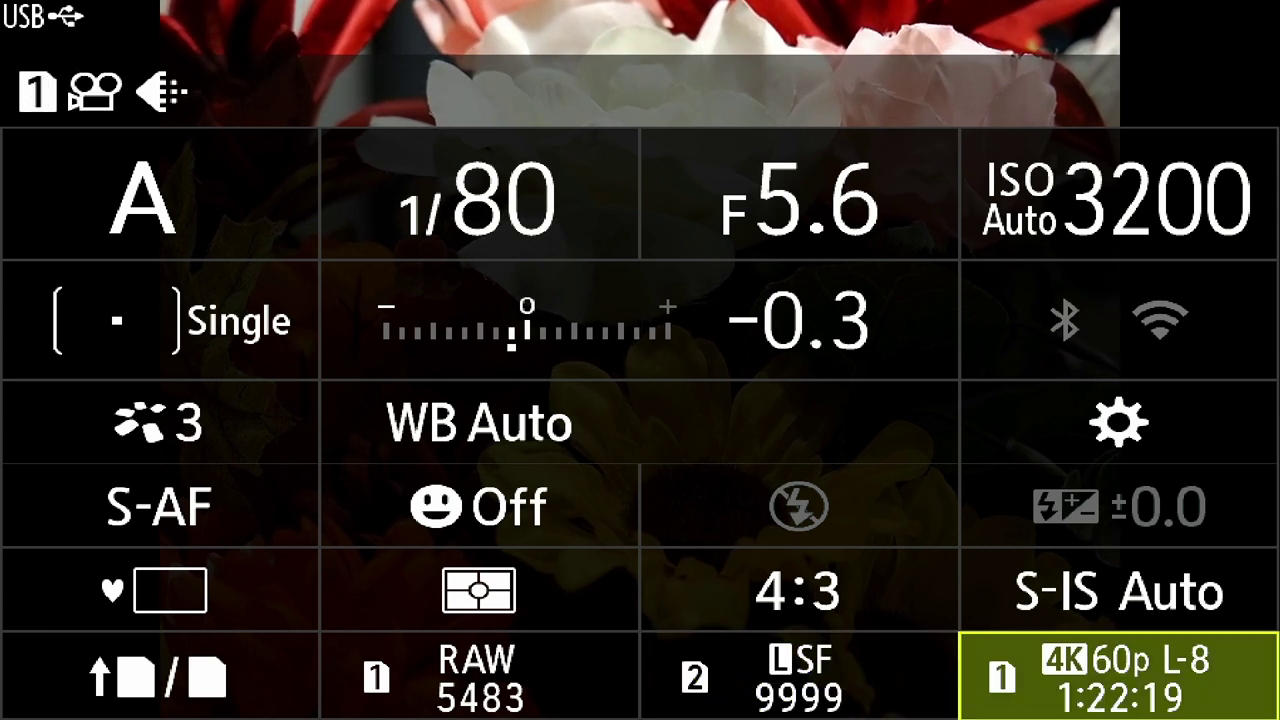
key(Up)
key(Left)
key(Left)
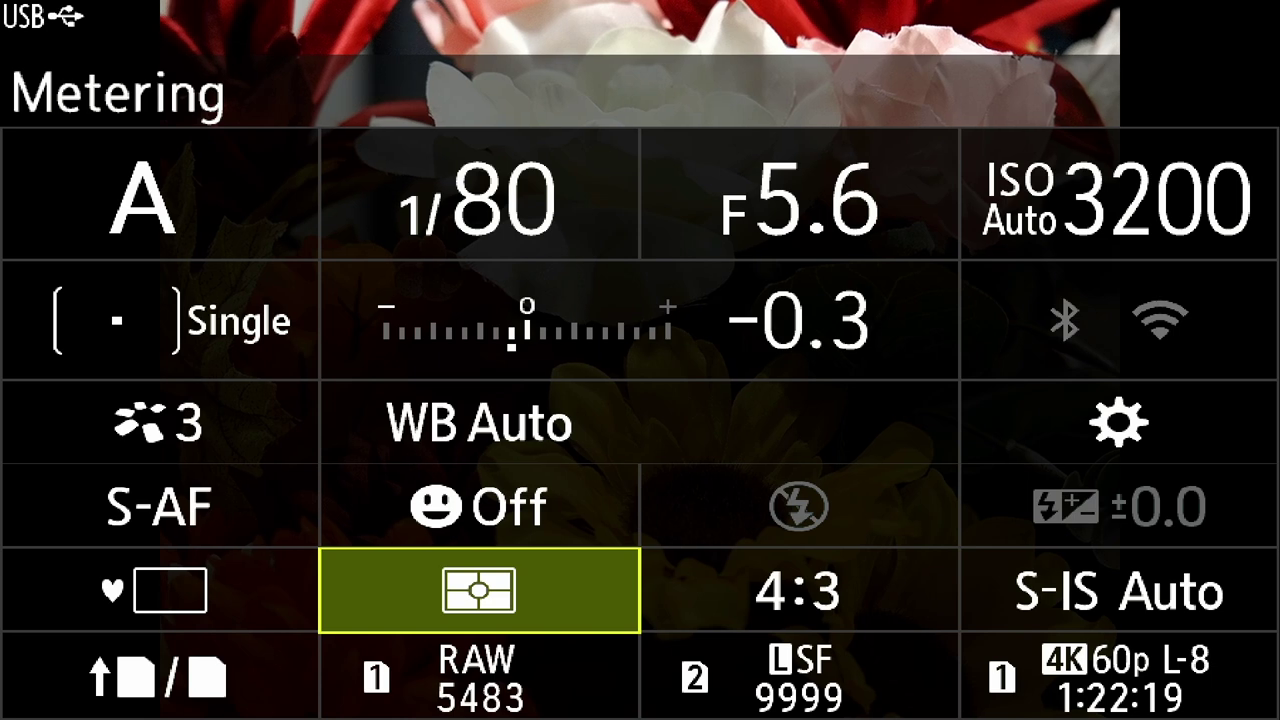
key(Up)
key(Up)
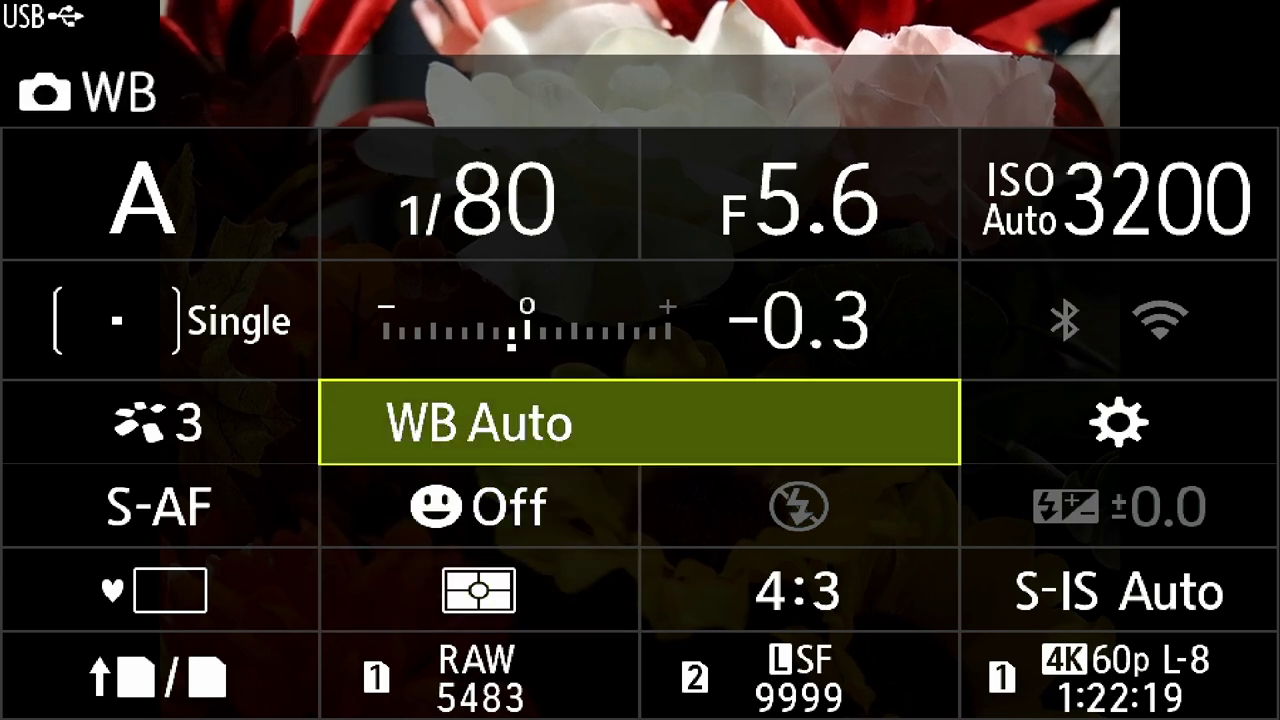
key(Return)
key(Down)
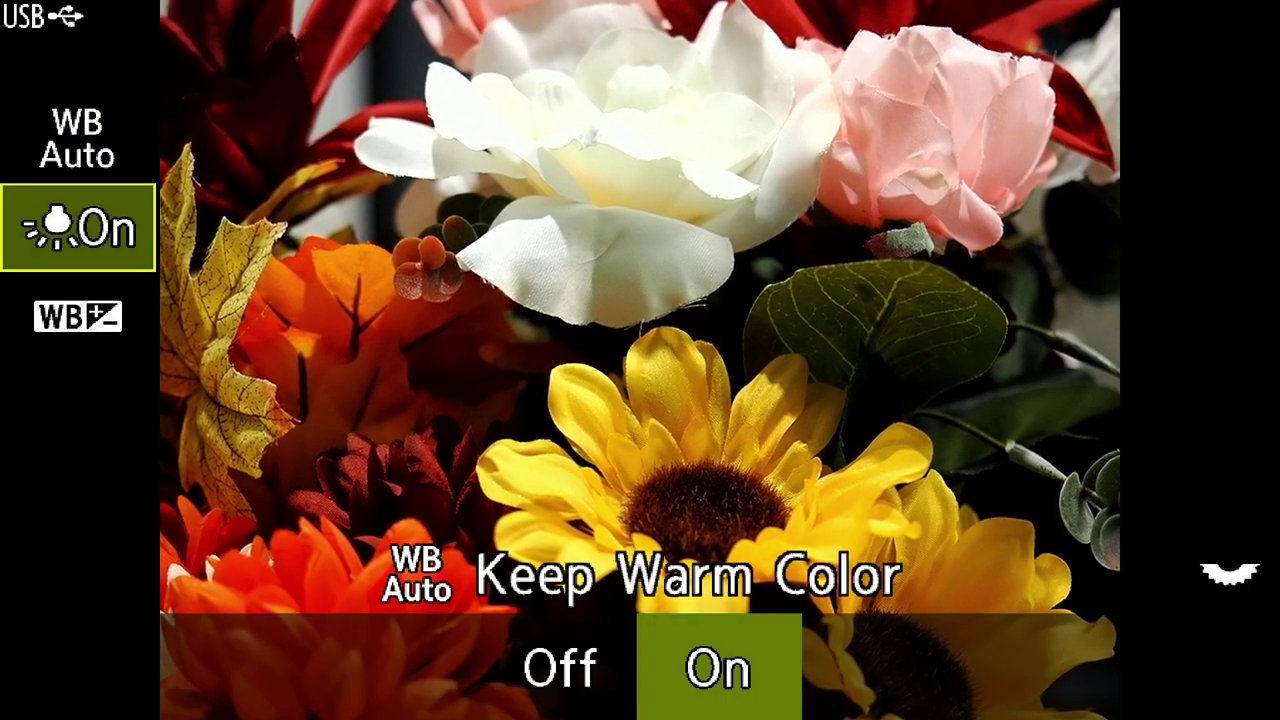
key(Left)
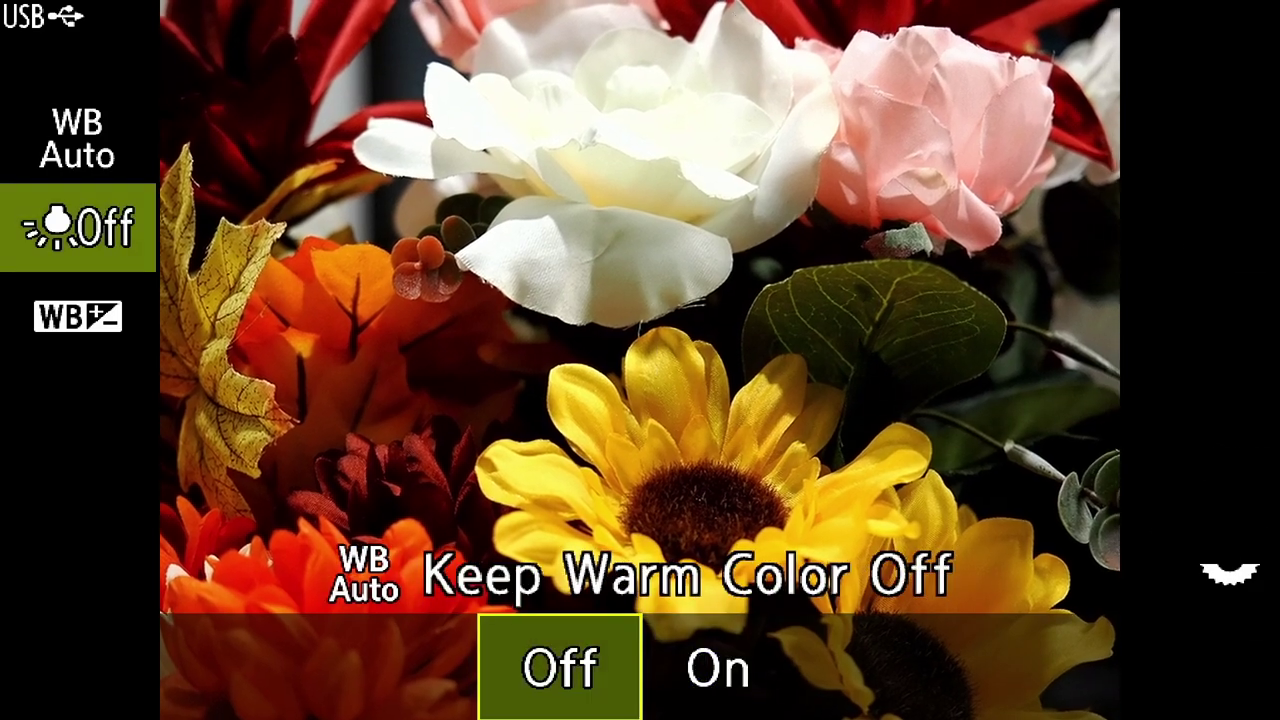
key(Return)
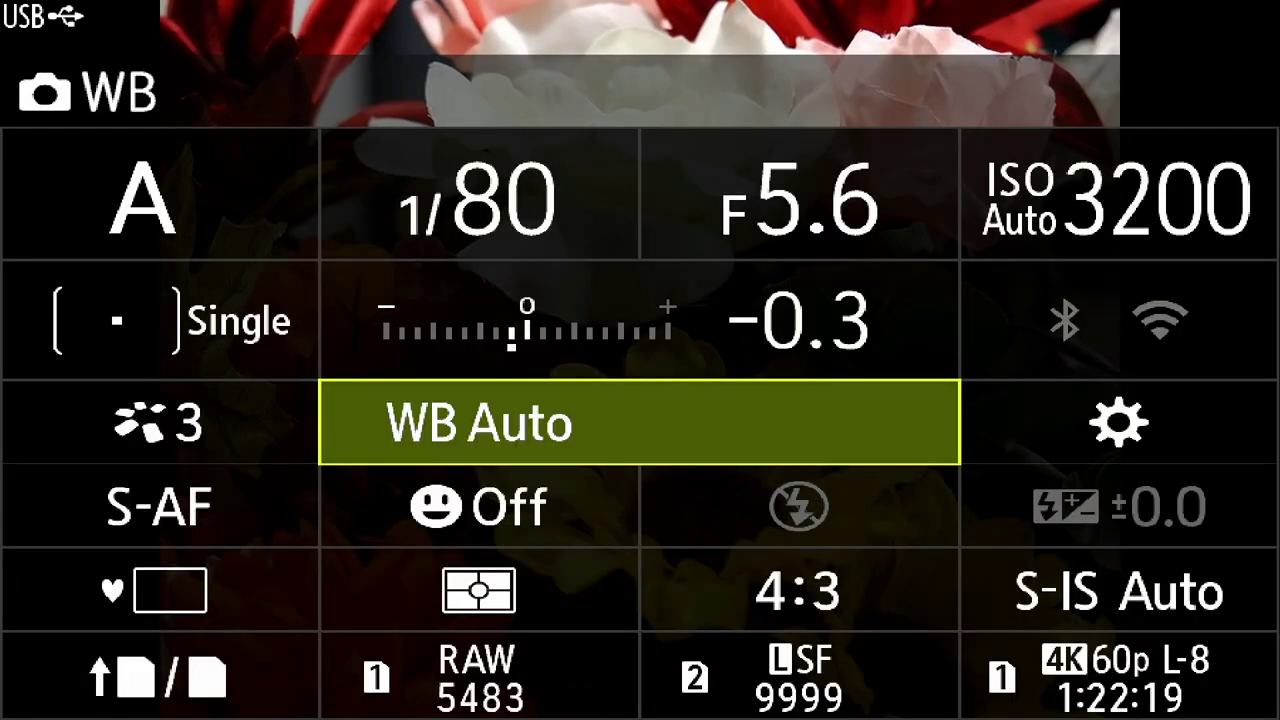
- Open the aperture to F2.8 in the Super Control Panel
key(Up)
key(Up)
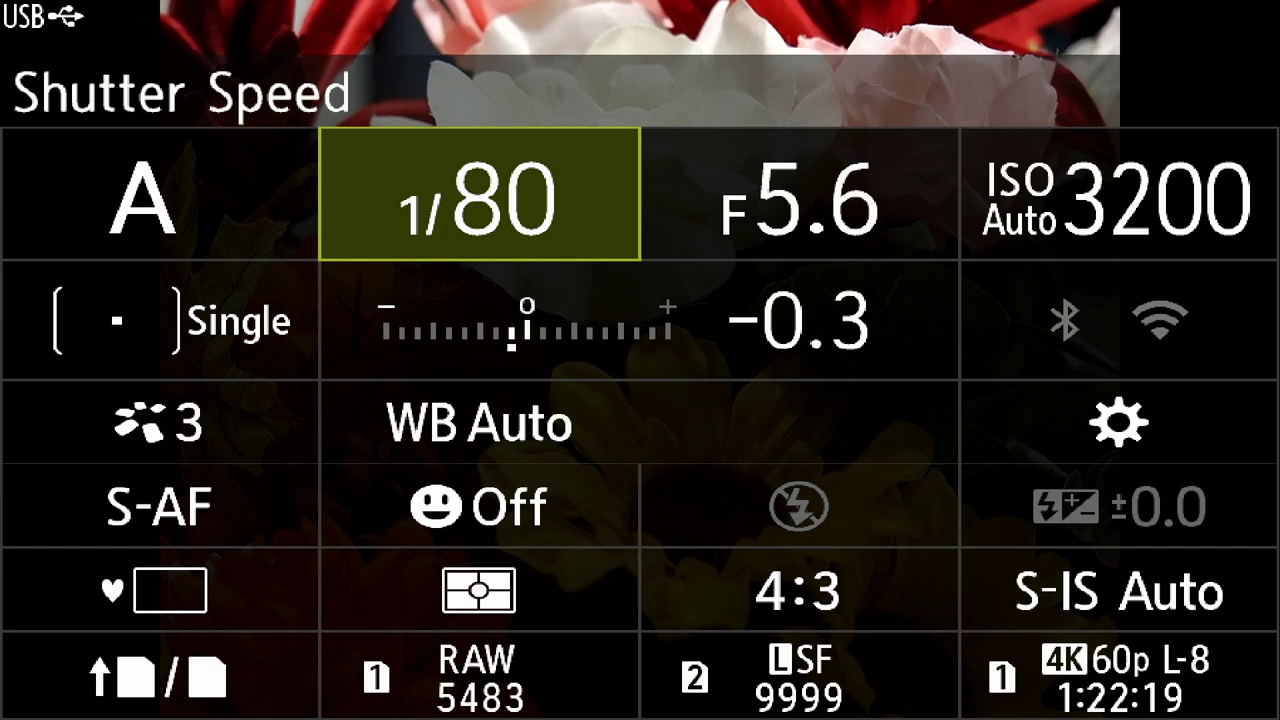
key(Right)
scroll(799, 194, down, 3)
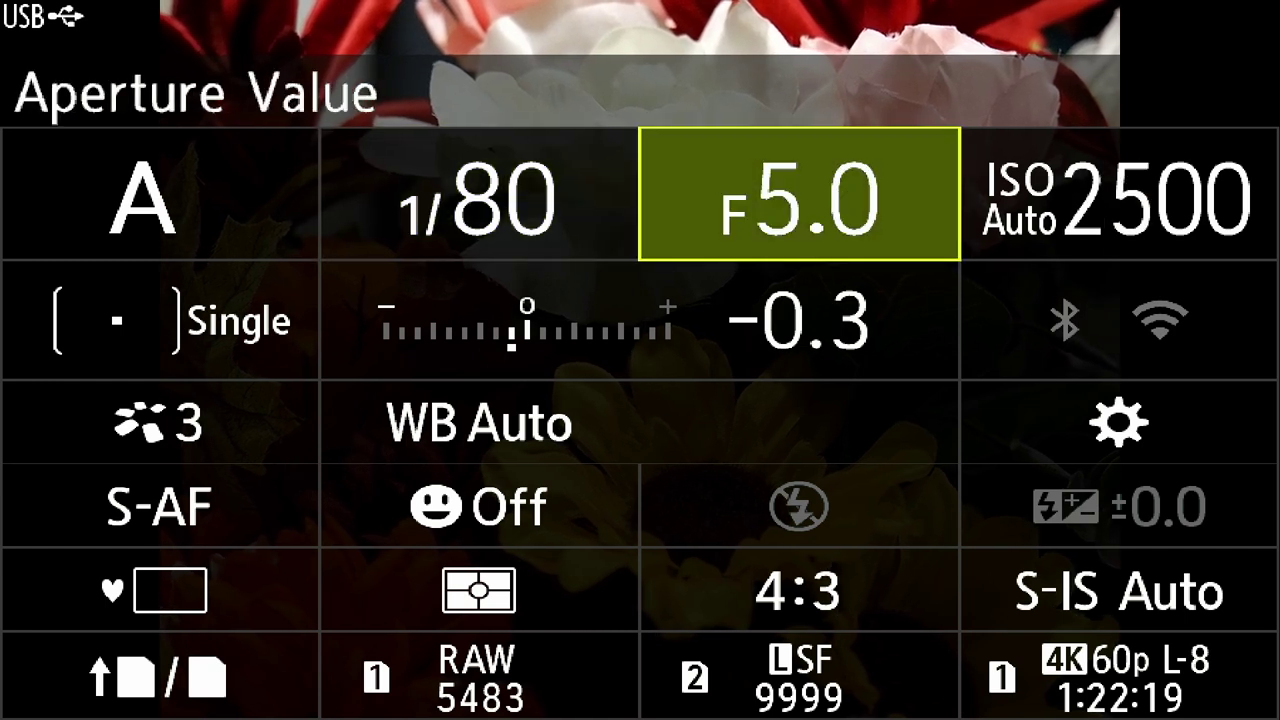
scroll(799, 194, down, 3)
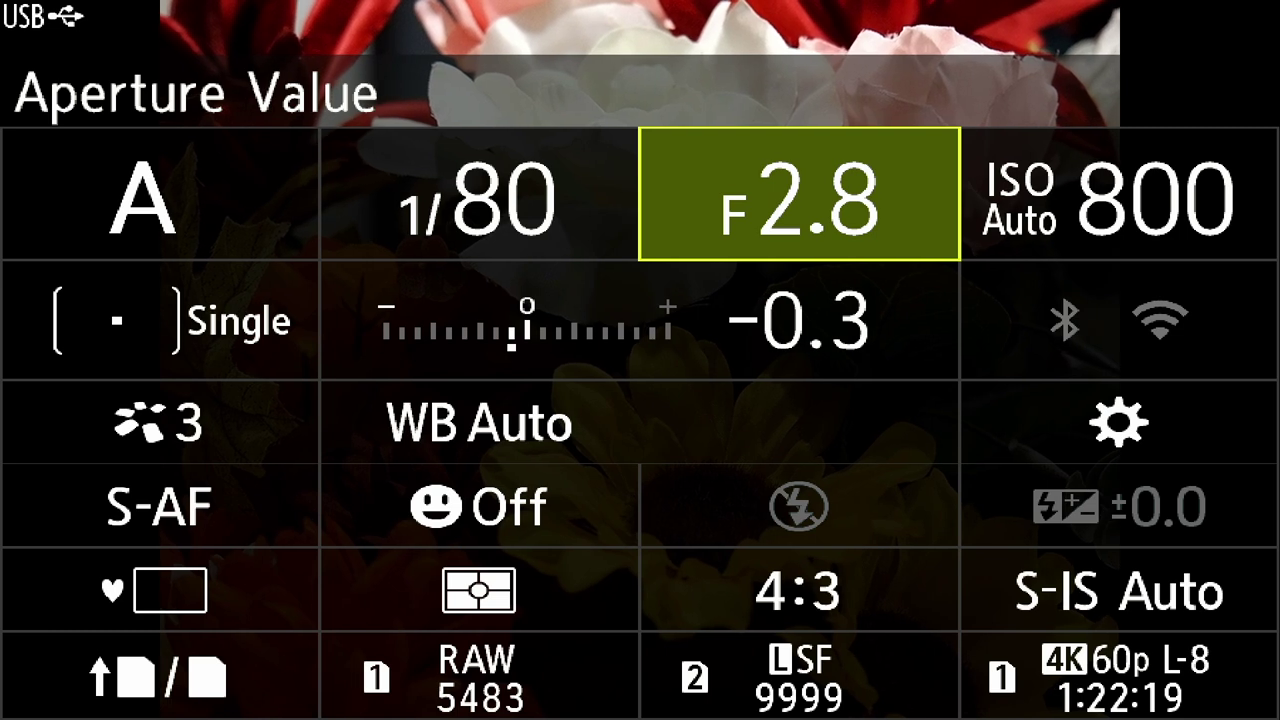
- Reset exposure compensation to ±0.0
click(639, 320)
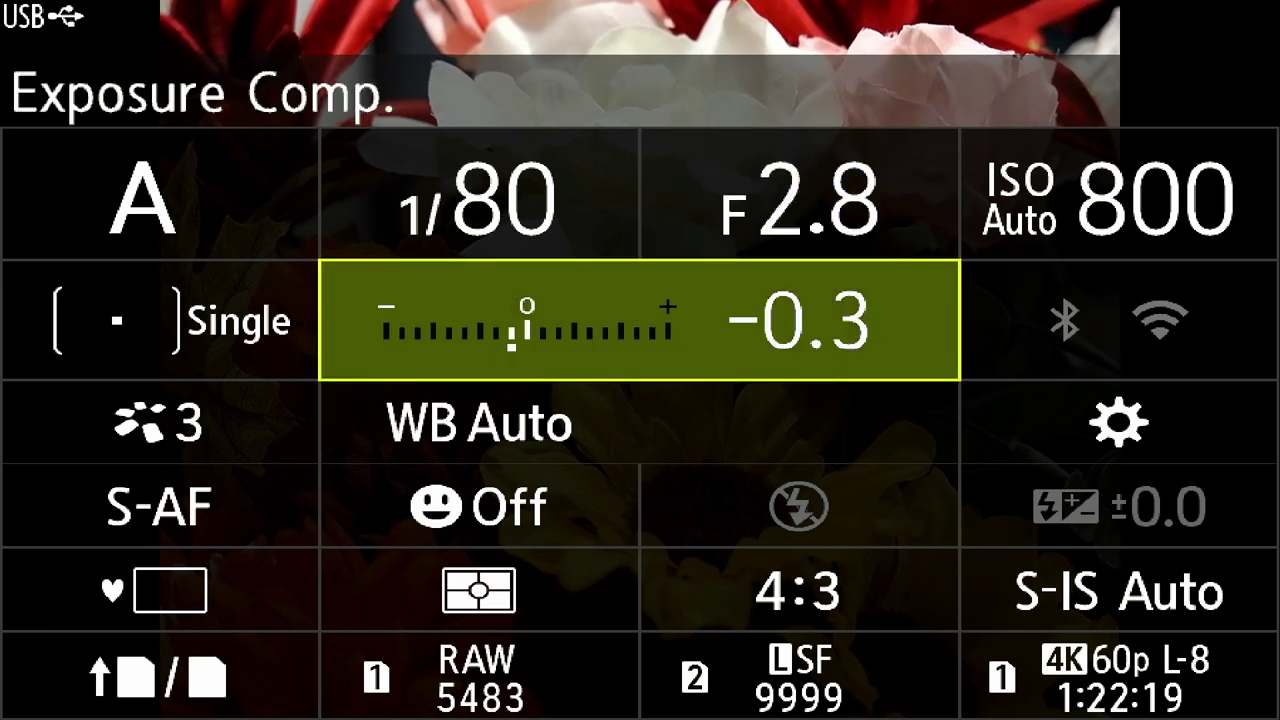
scroll(639, 320, up, 1)
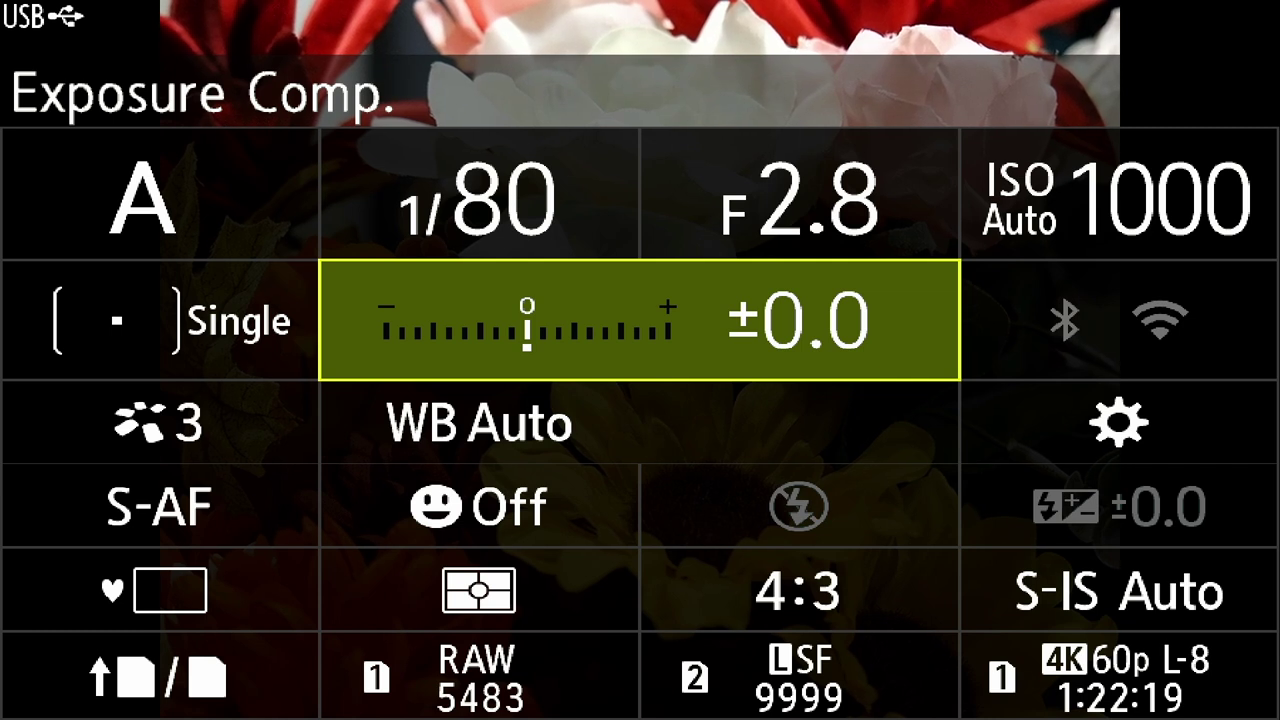
click(1119, 320)
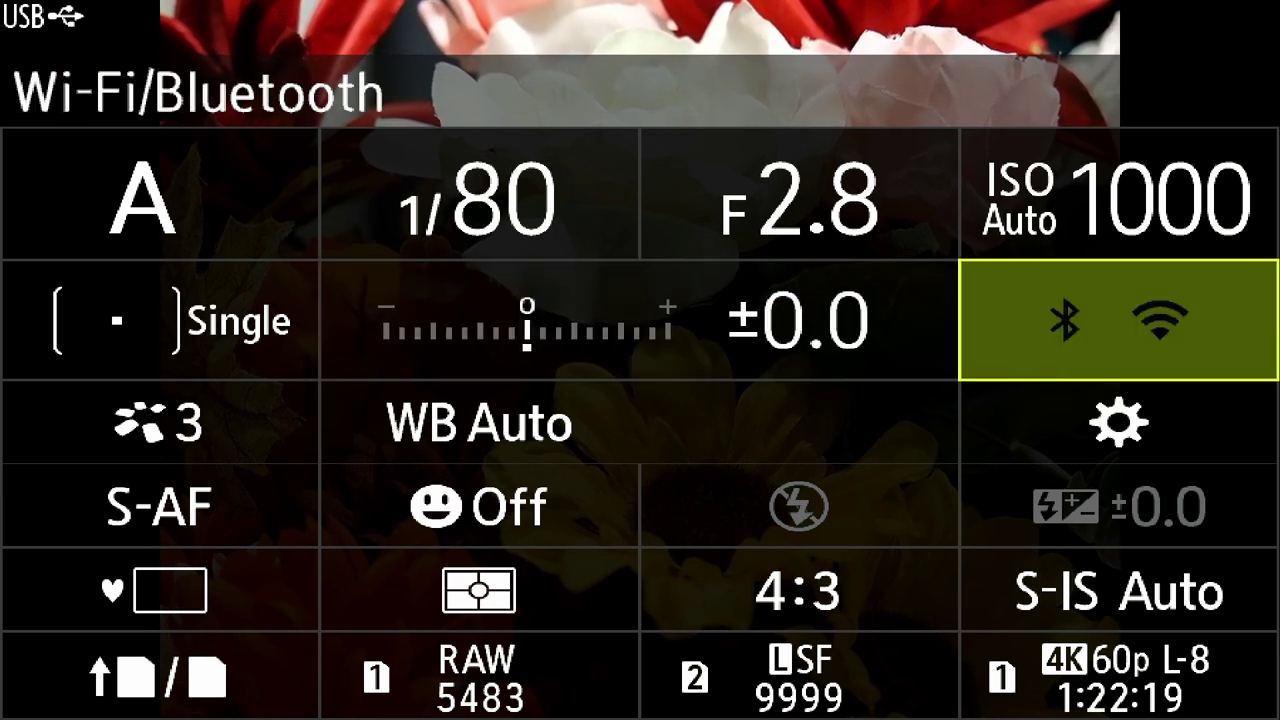
click(1119, 422)
- Reassign the High Res Shot button to REC, then return to live view and reopen the menus
key(Return)
click(975, 207)
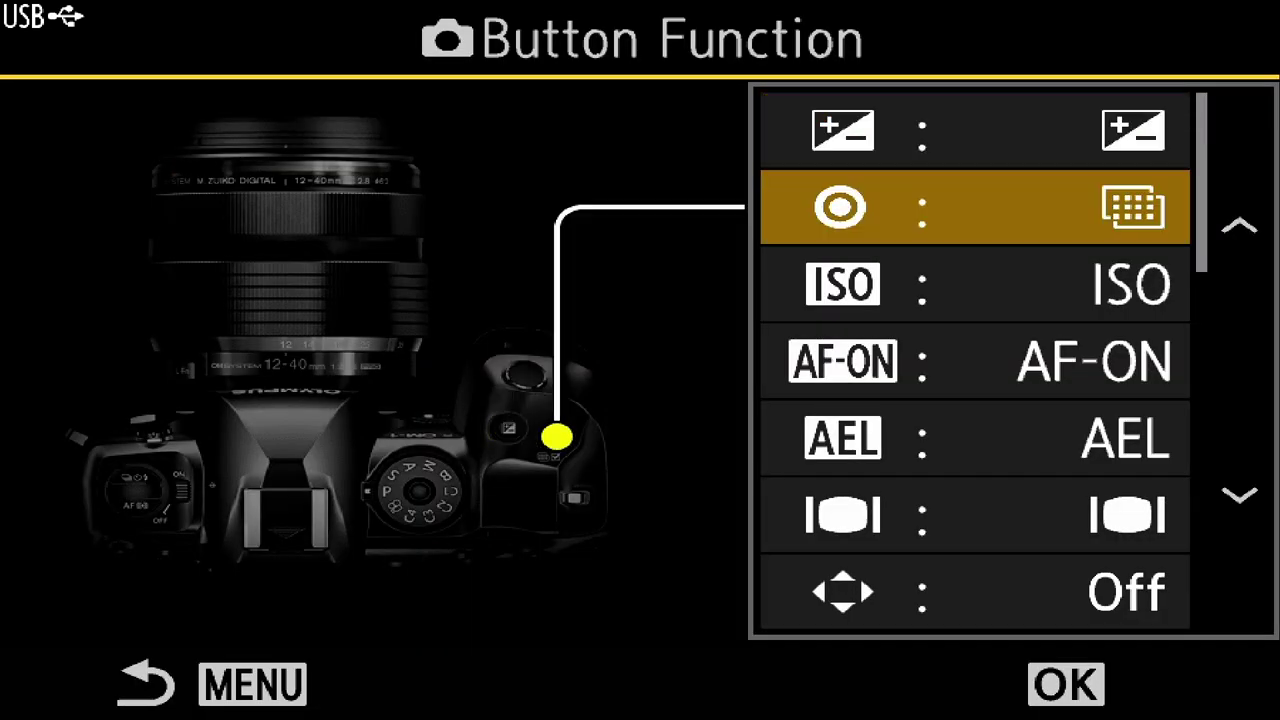
key(Return)
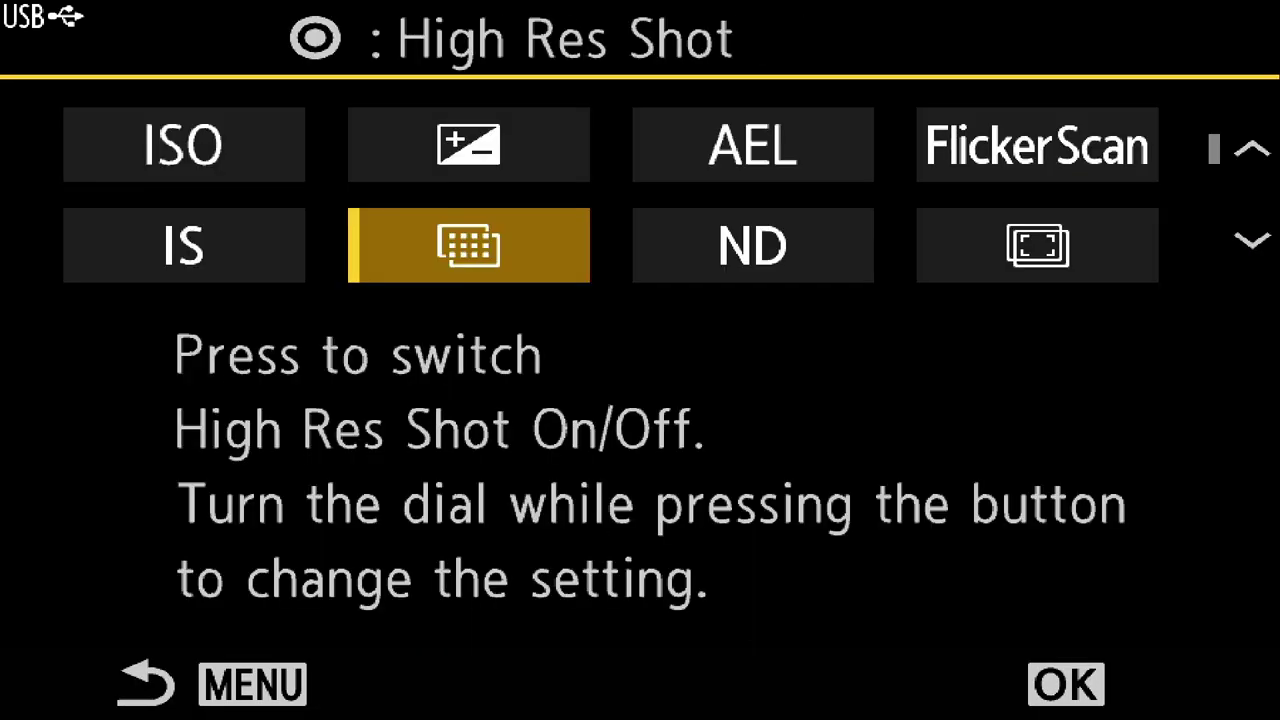
key(Up)
key(Up)
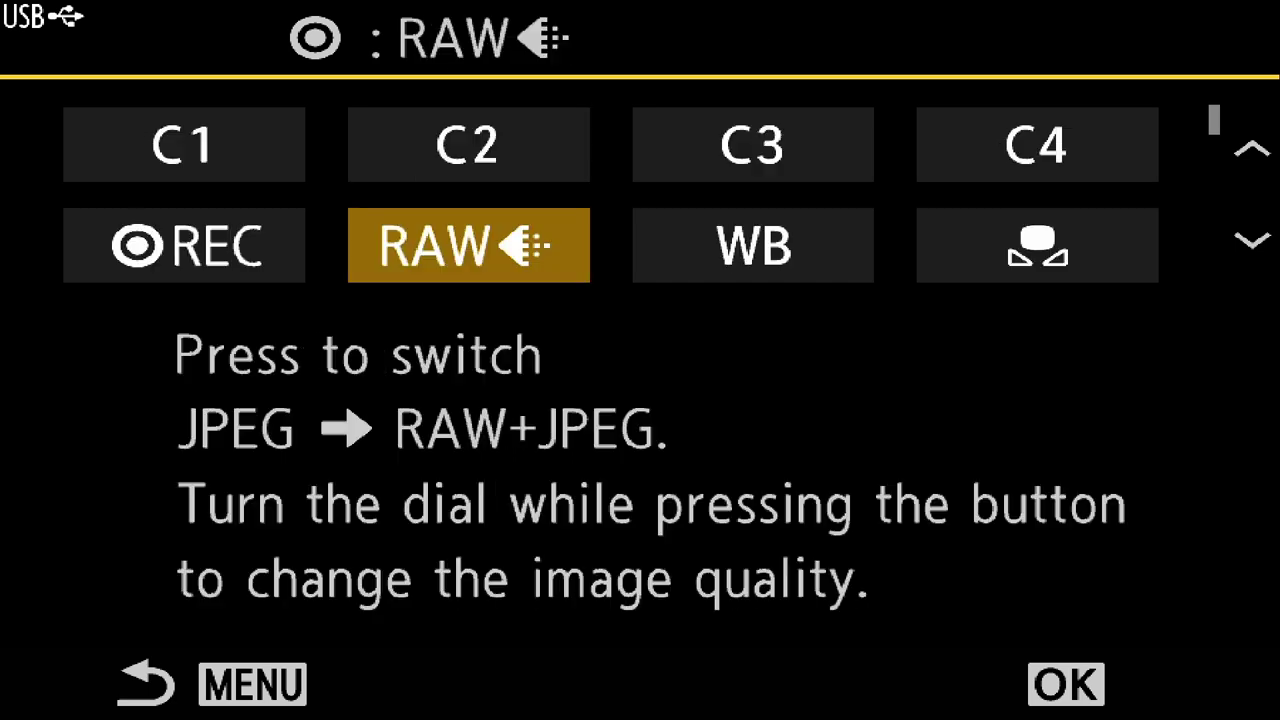
key(Left)
key(Return)
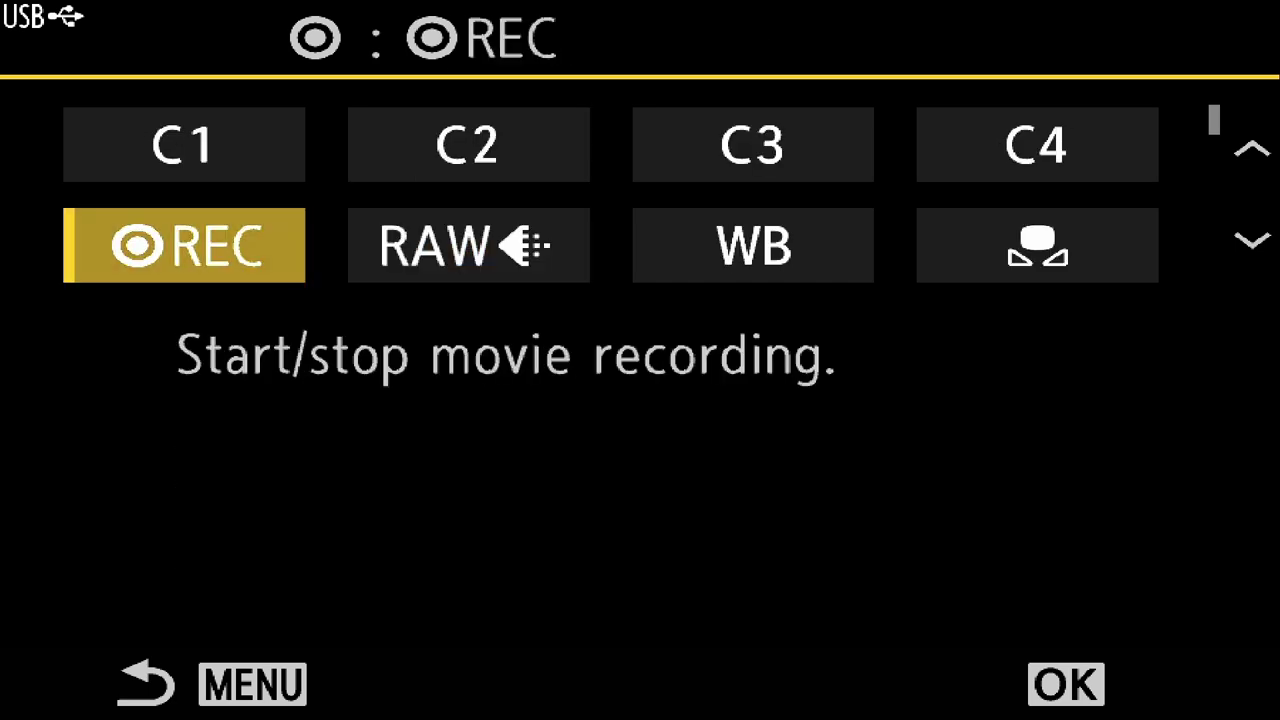
key(Escape)
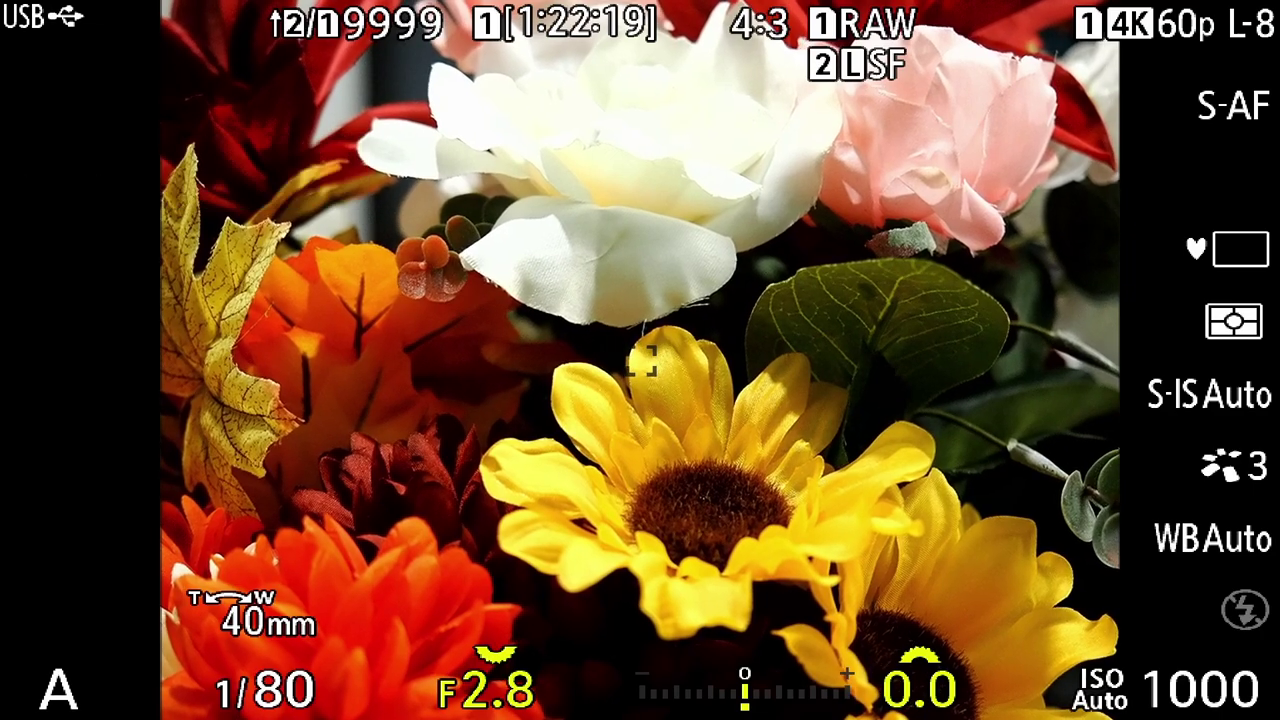
key(Menu)
- Keep video Picture Mode as Same as camera on the Picture Mode/WB page, then exit
key(Left)
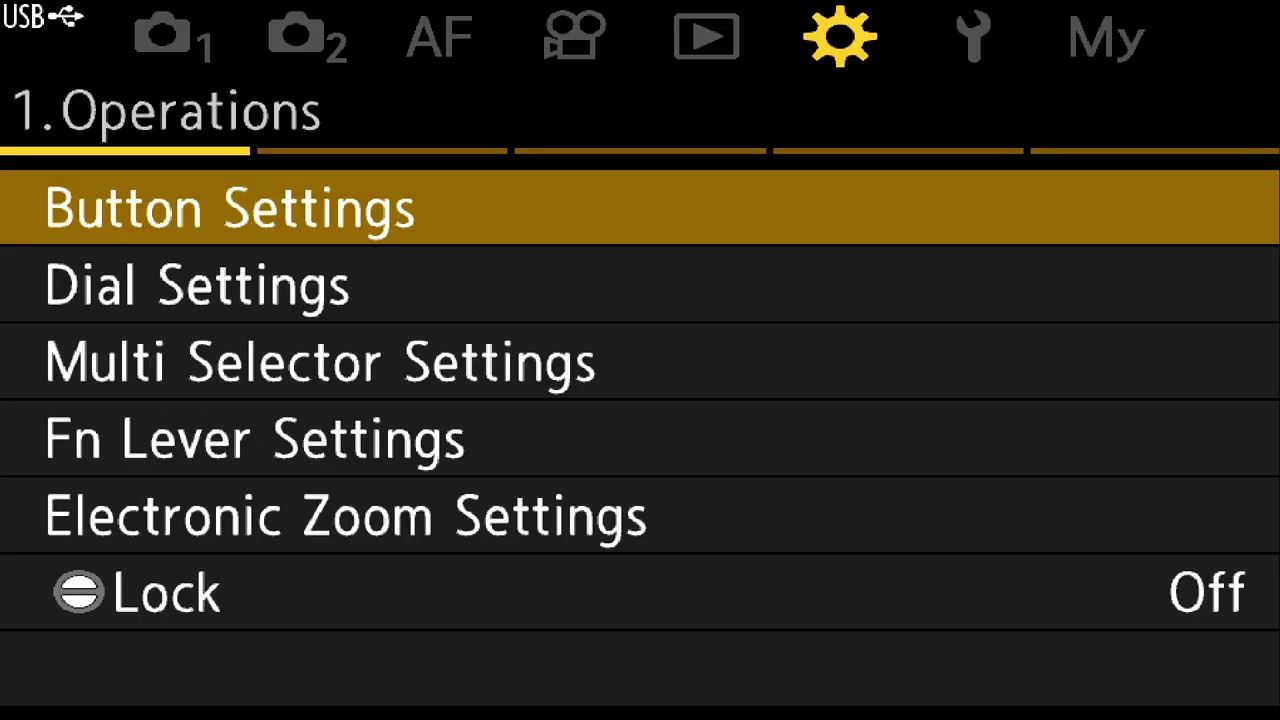
key(Left)
key(Left)
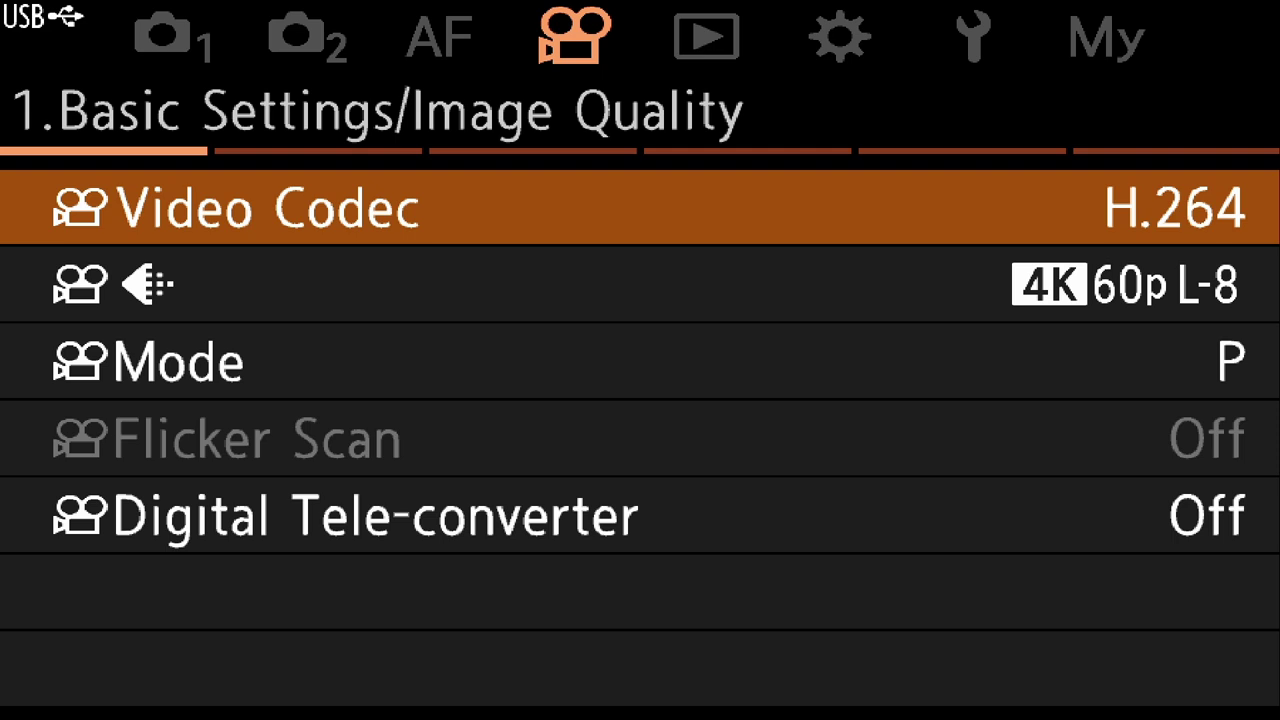
key(Down)
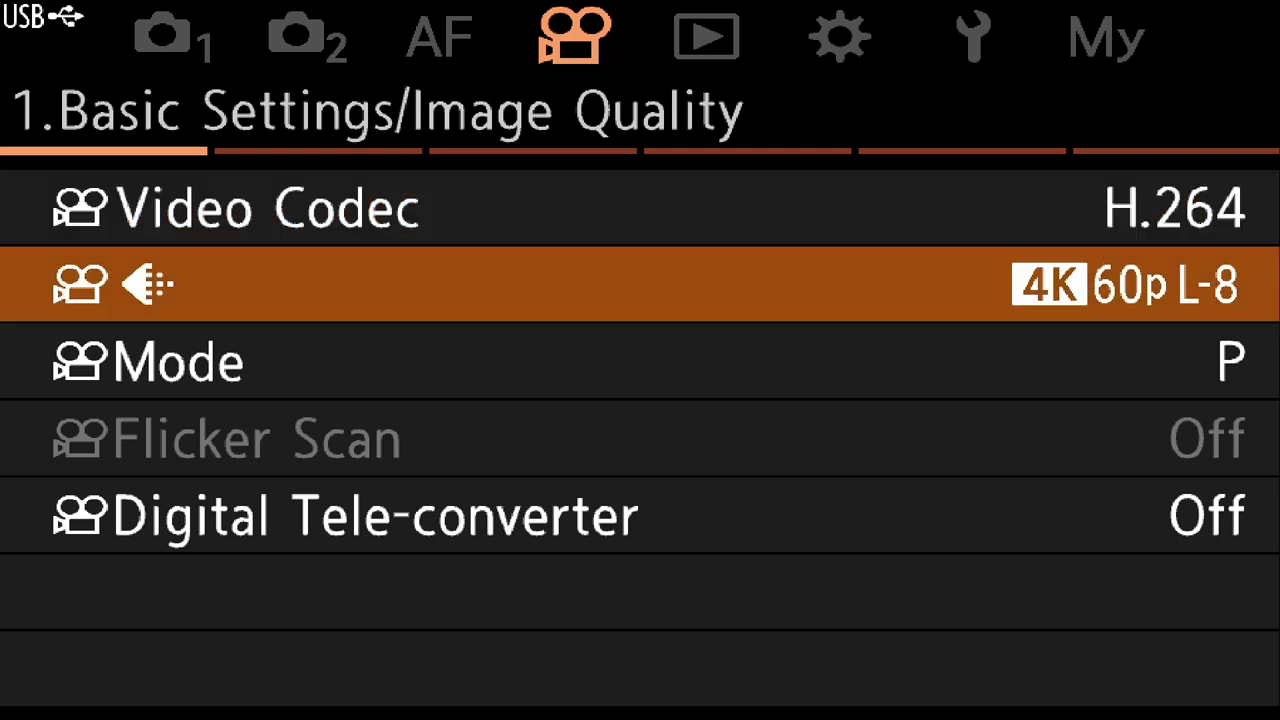
key(Down)
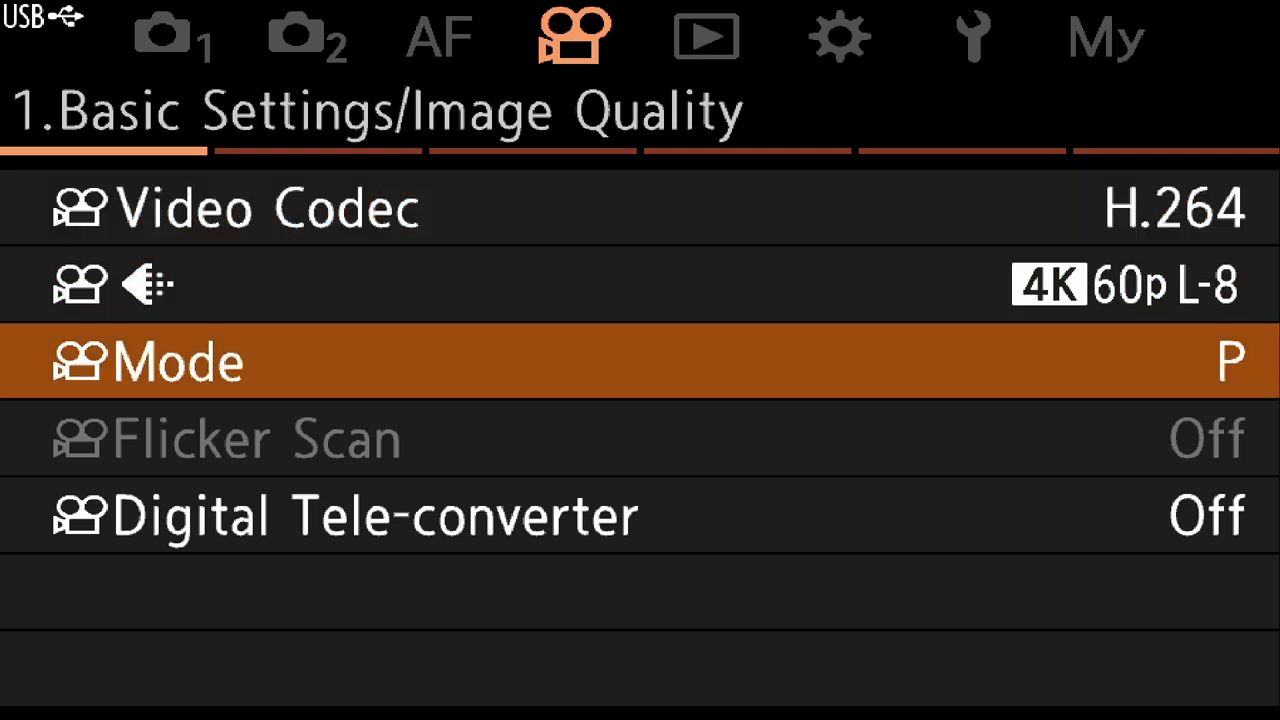
key(Down)
key(Down)
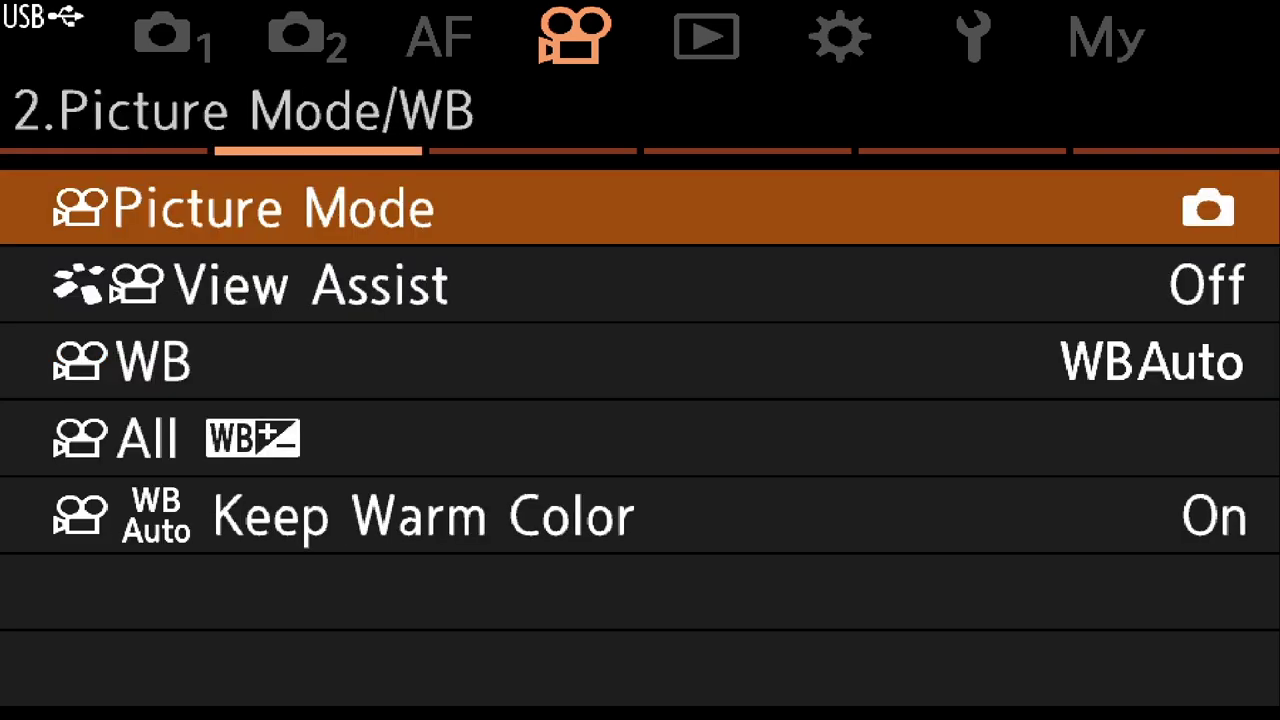
key(Return)
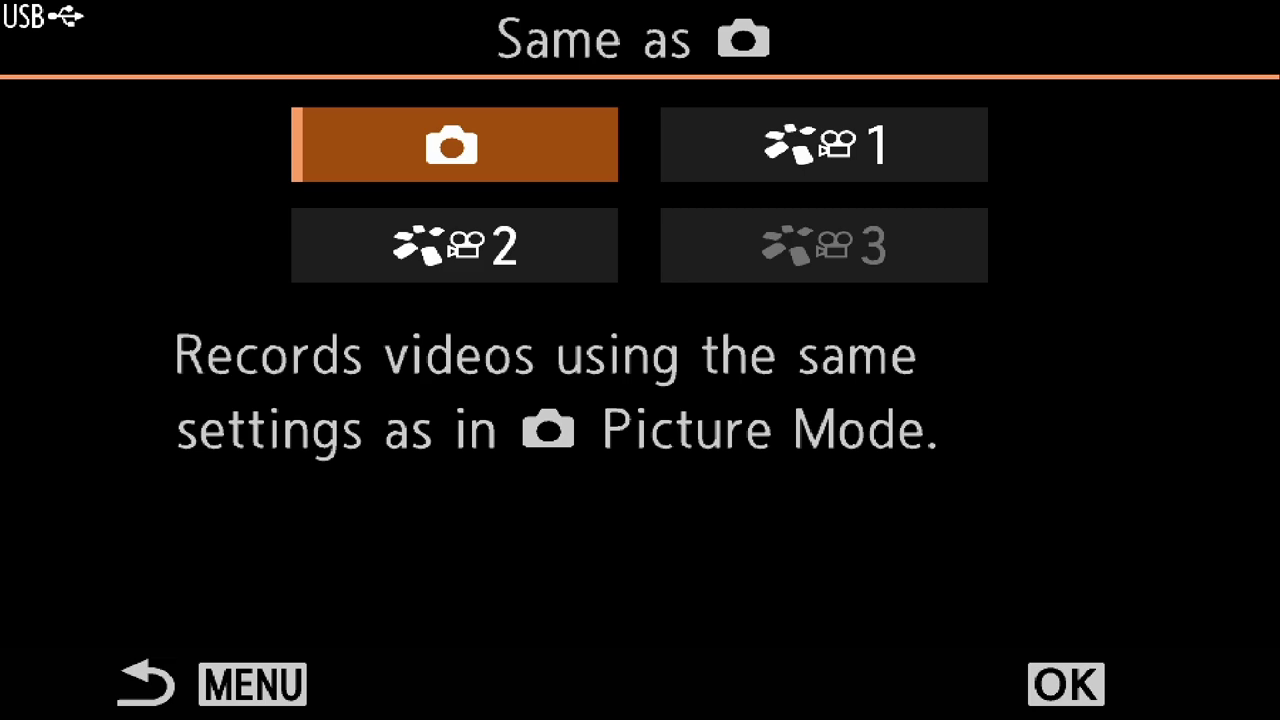
key(Return)
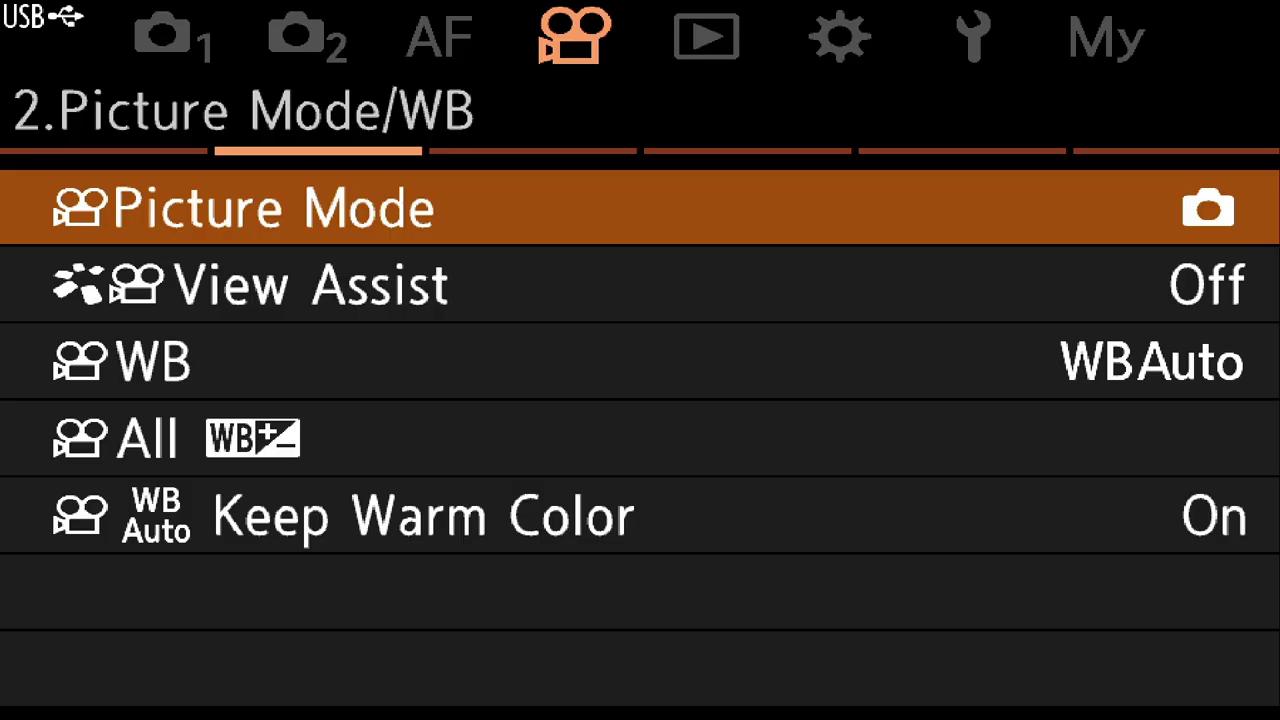
key(Escape)
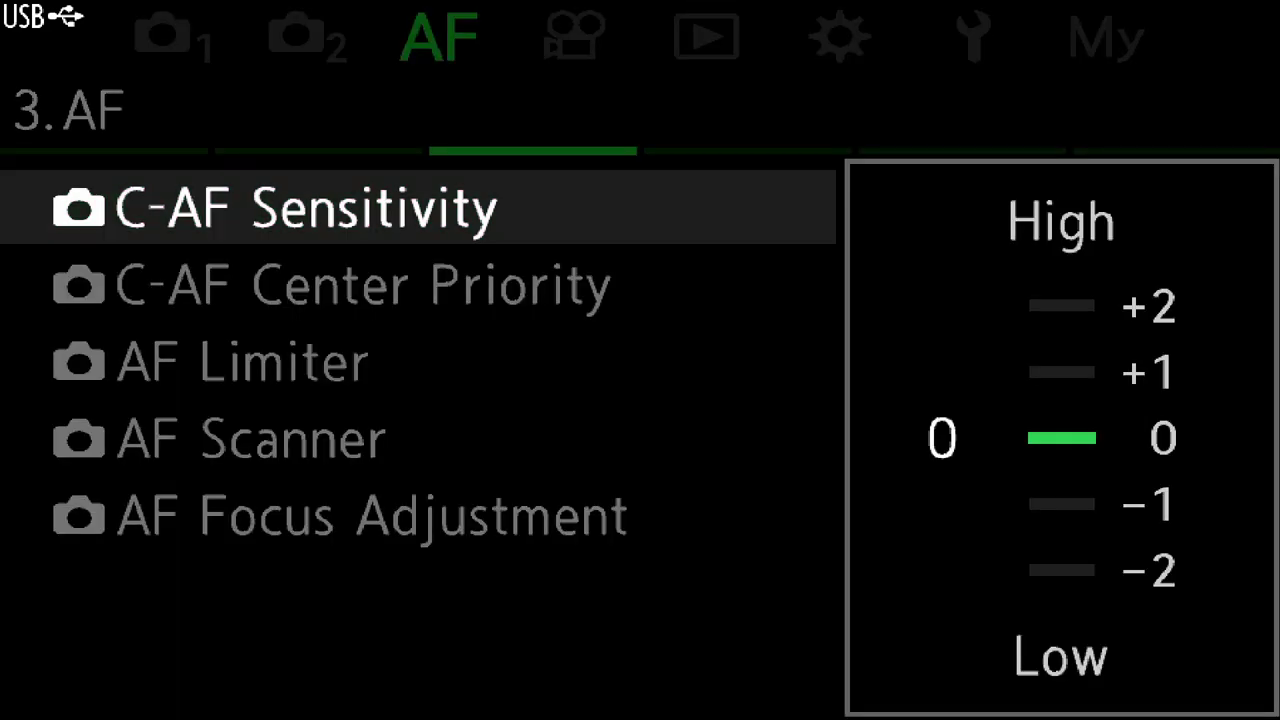
- Confirm C-AF Sensitivity at +2, check live view, and return to the Shooting 1 tab
key(Up)
key(Up)
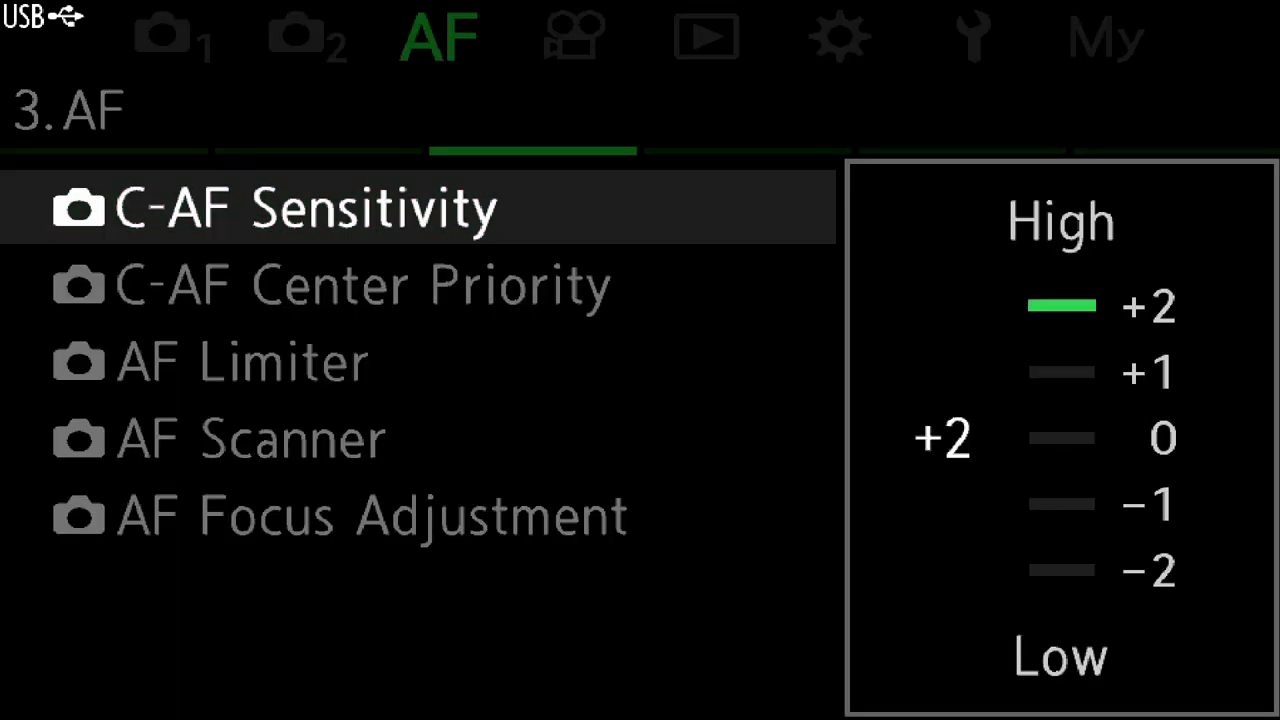
key(Return)
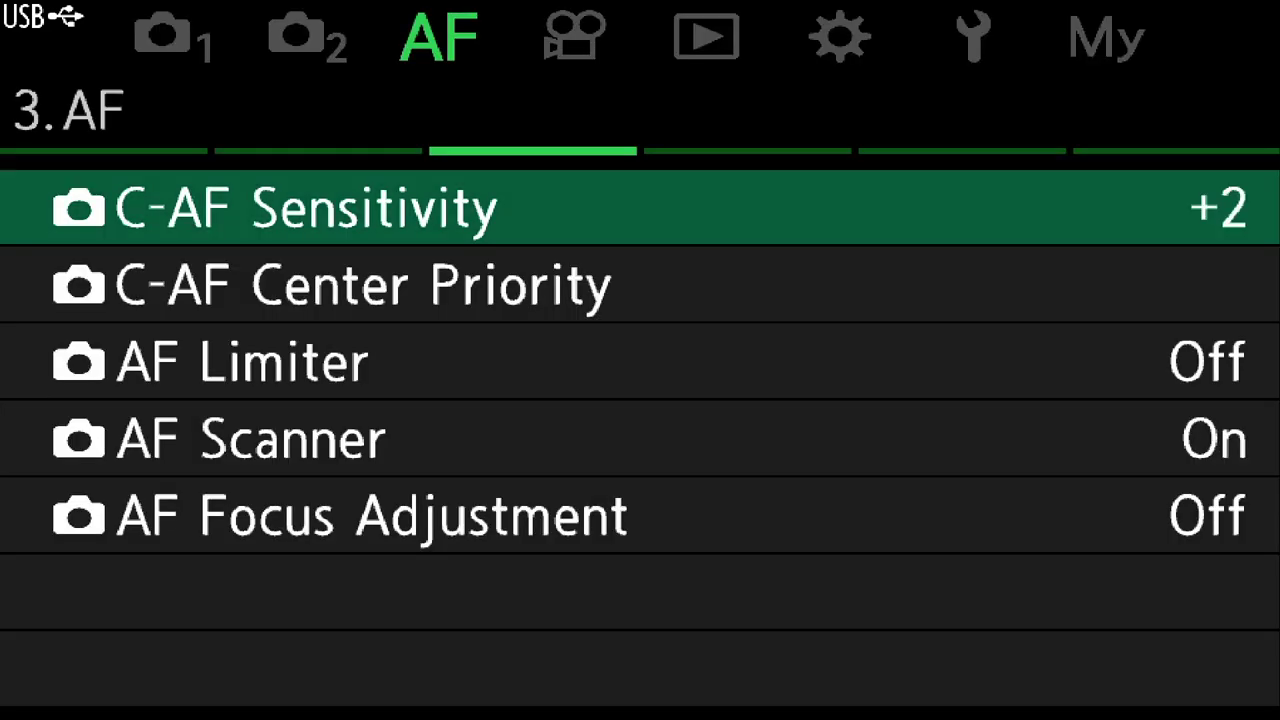
key(Escape)
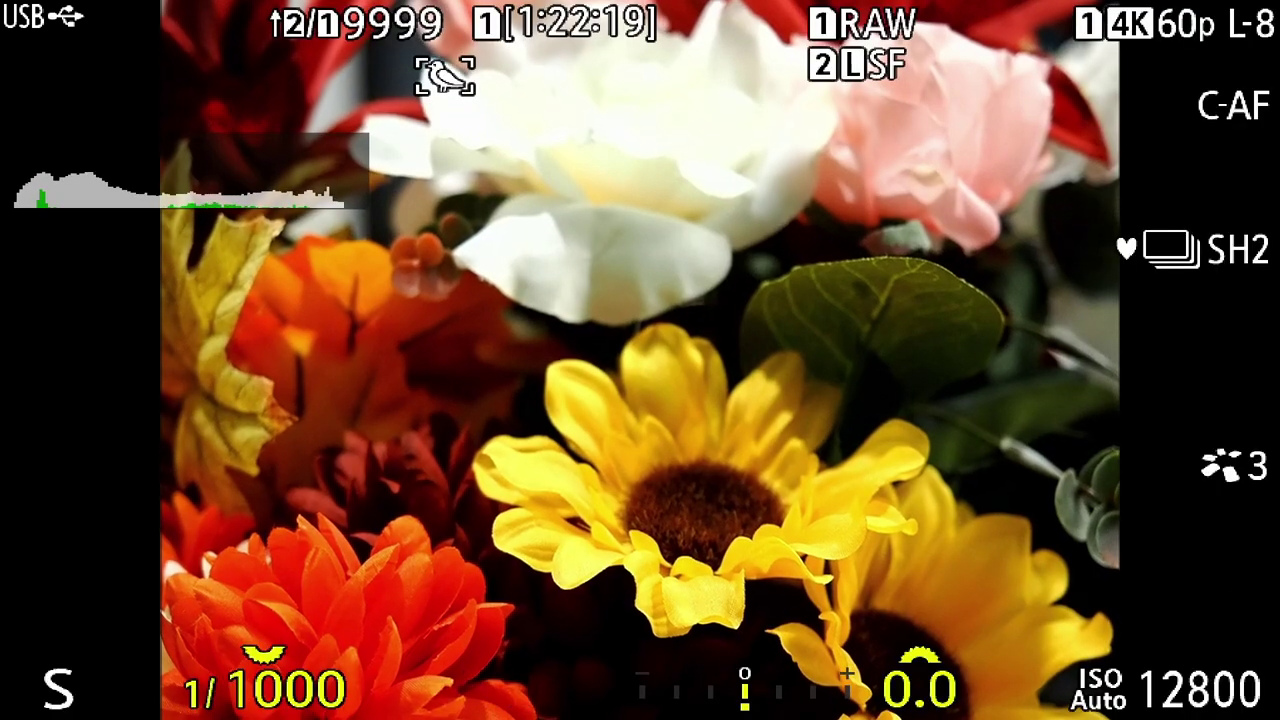
key(Menu)
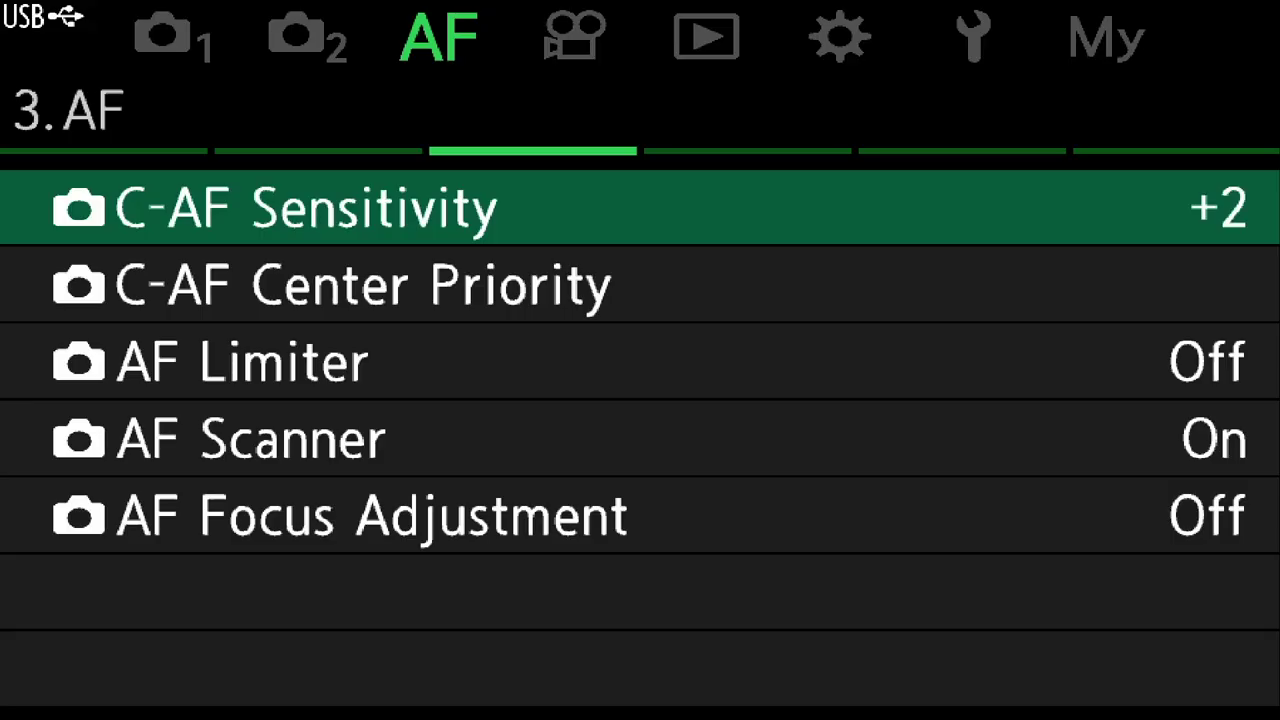
key(Left)
key(Left)
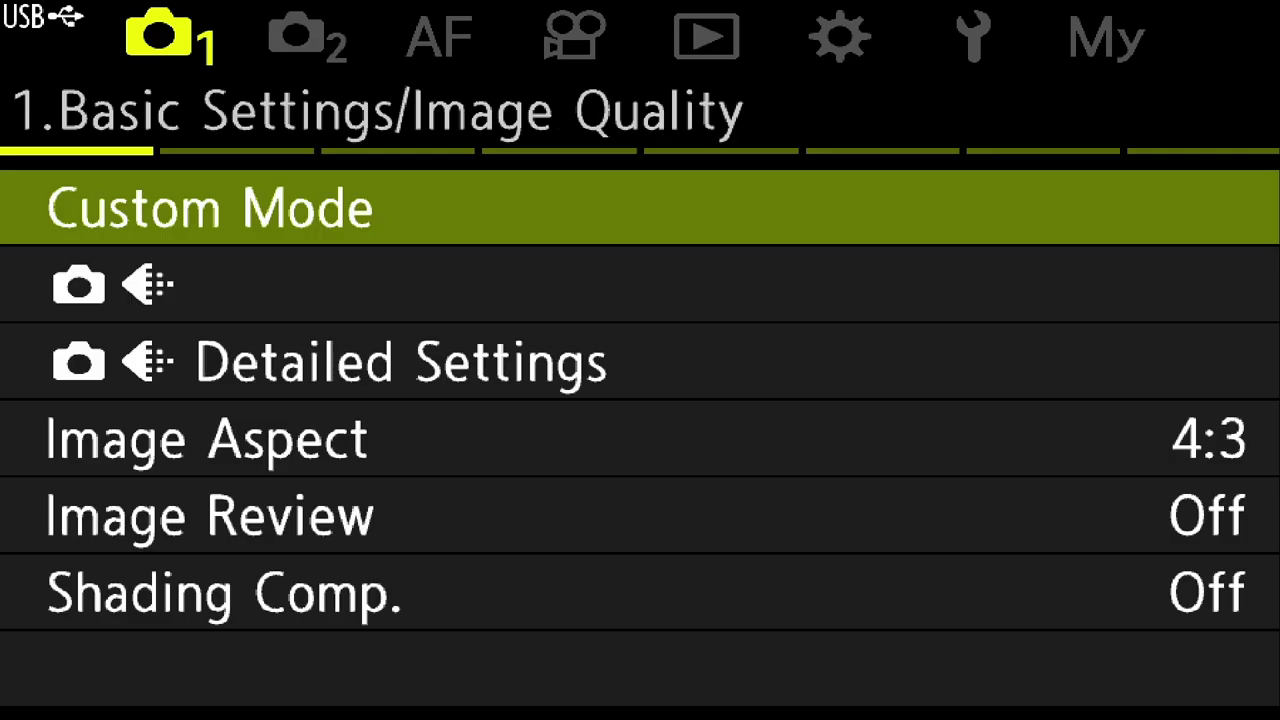
- Save the current settings to custom slot C2 with Assign > Set
key(Return)
key(Down)
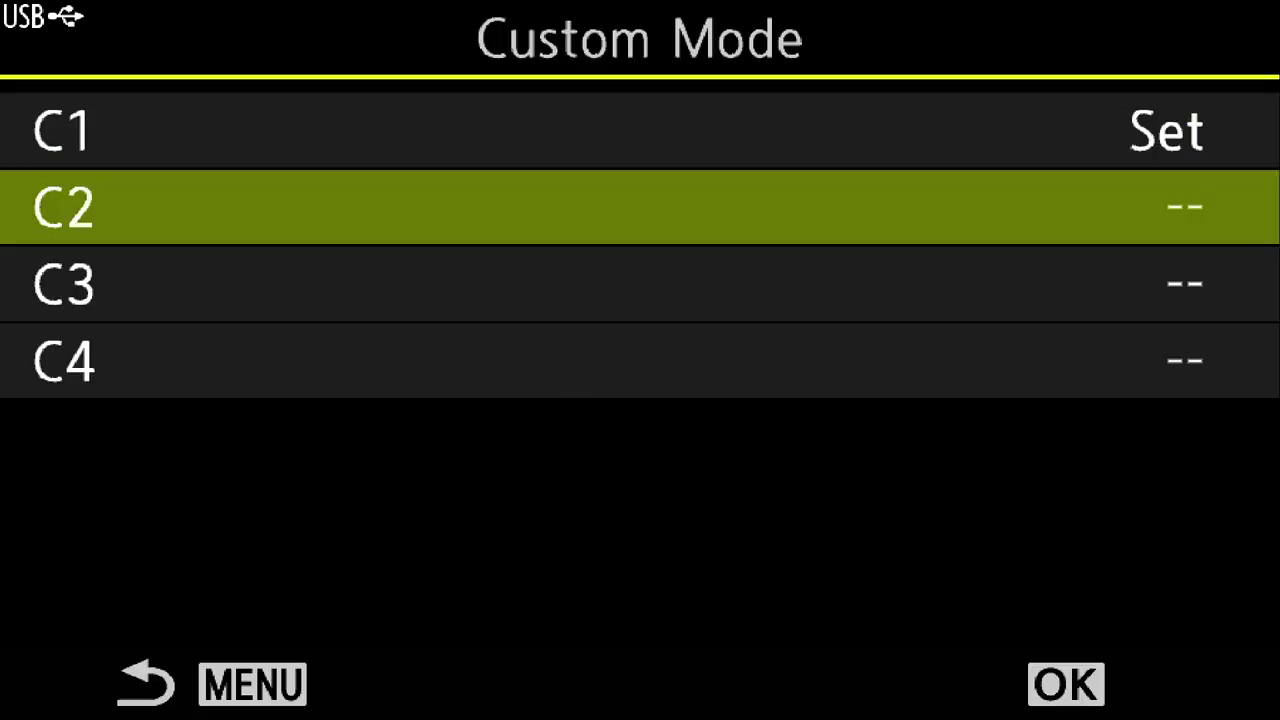
key(Return)
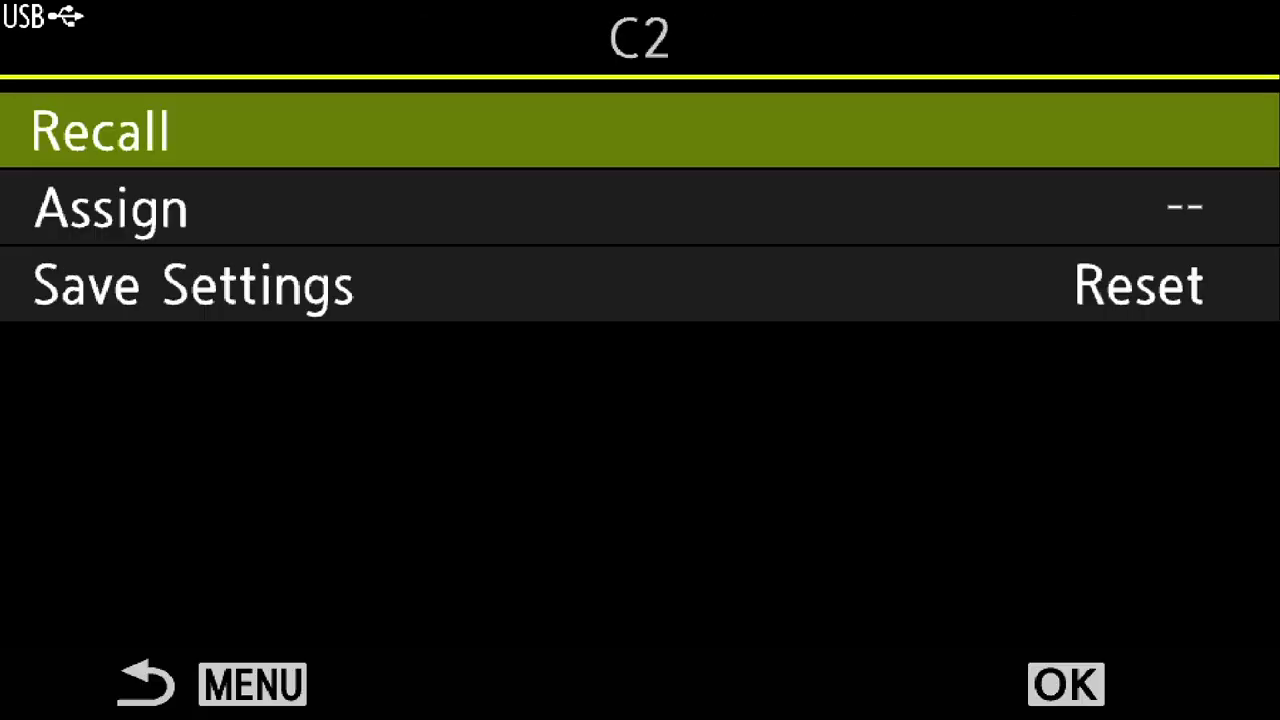
key(Down)
key(Return)
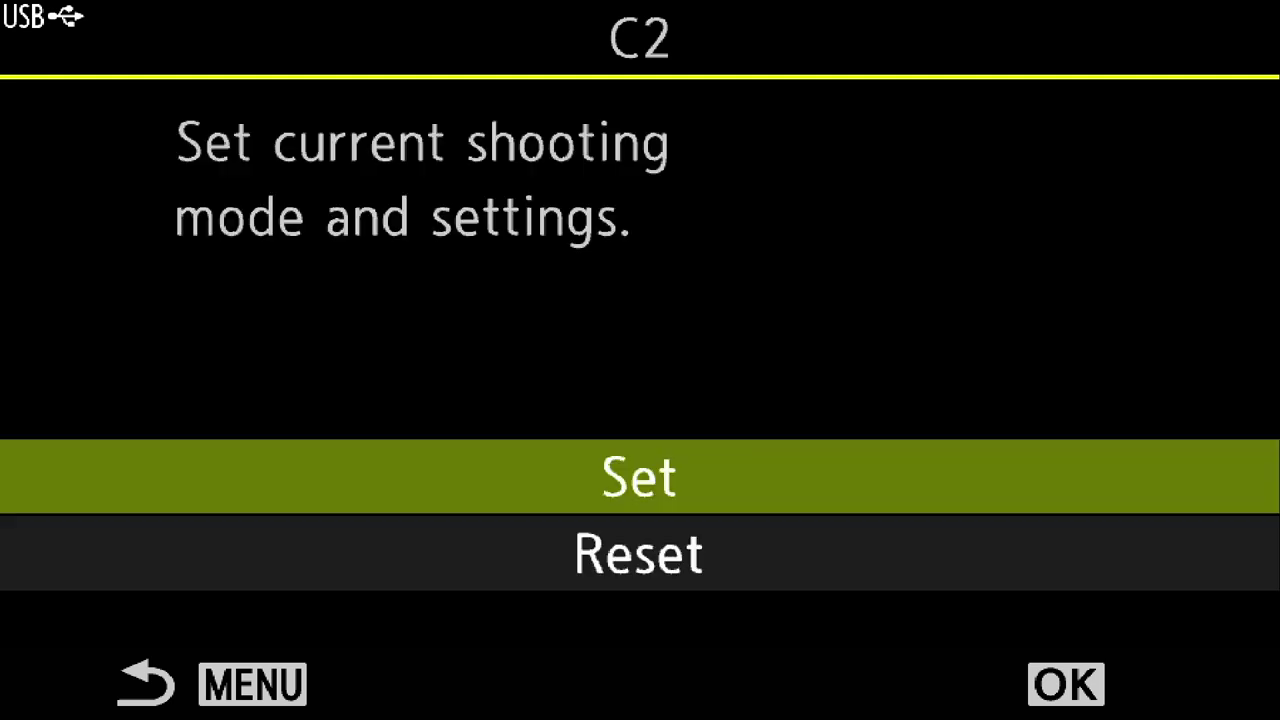
key(Return)
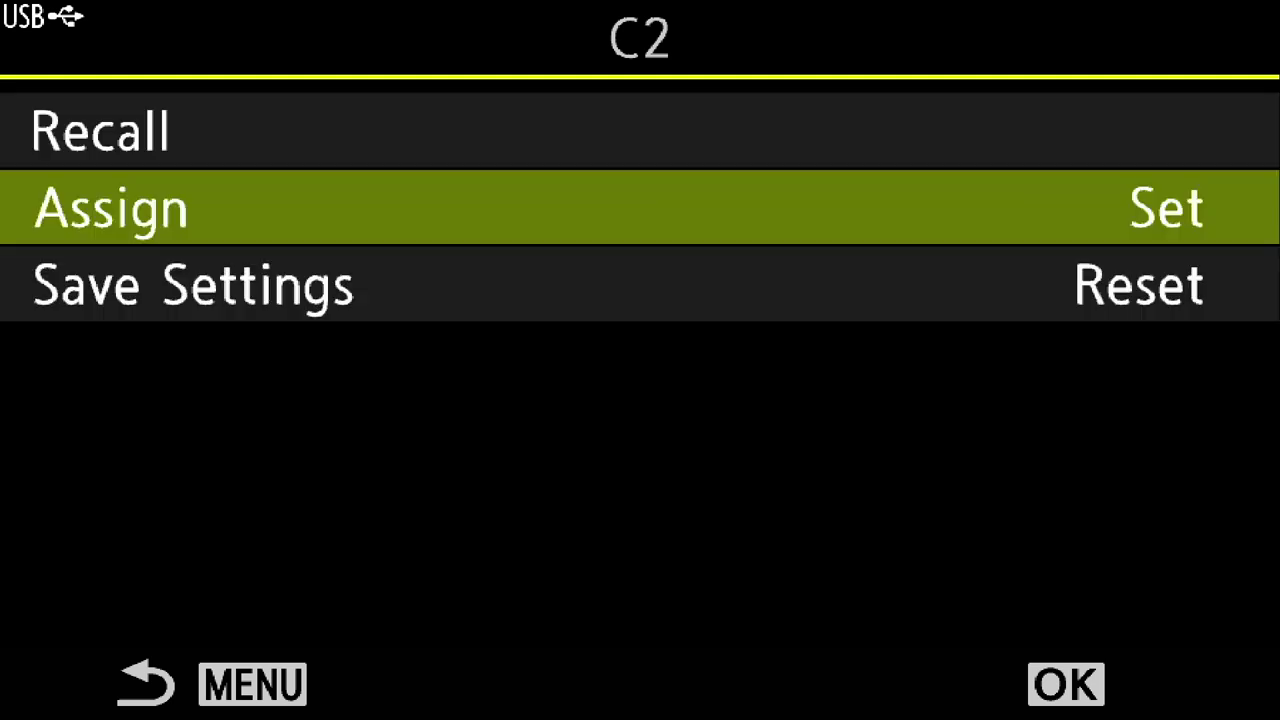
key(Escape)
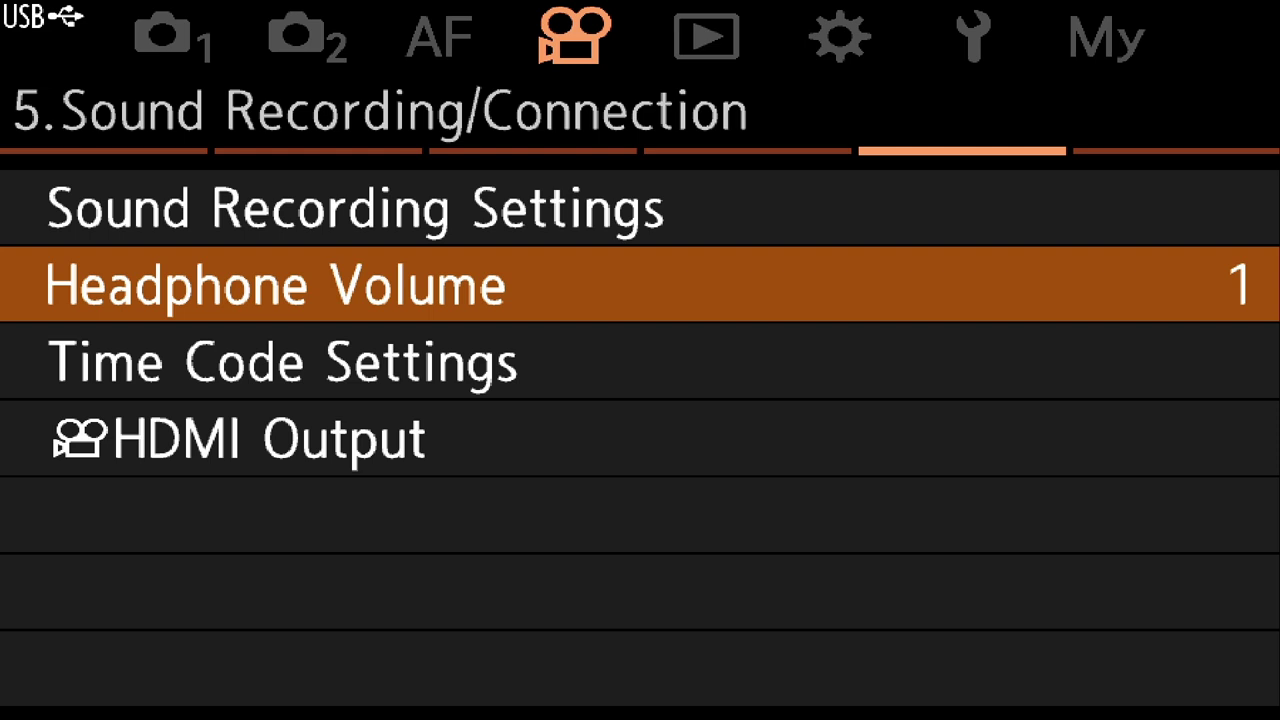
- Set Center Marker to On on the video Shooting Assist page
key(Page_Down)
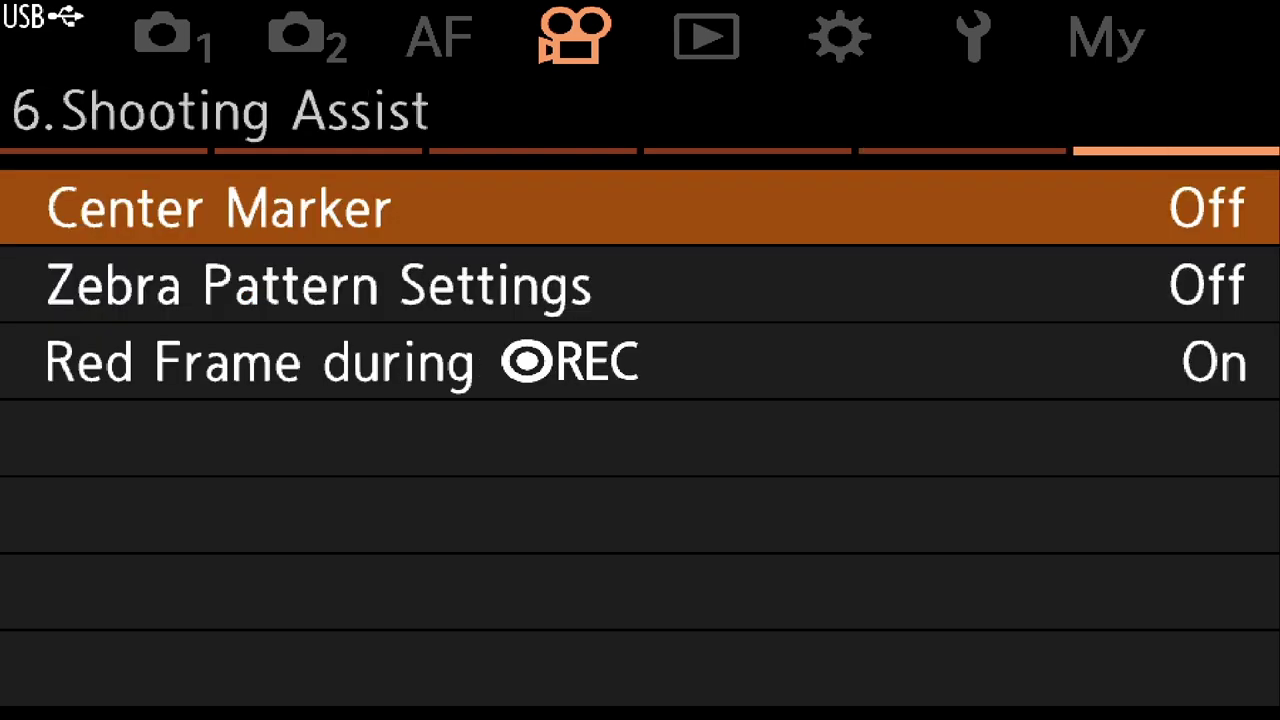
key(Return)
key(Down)
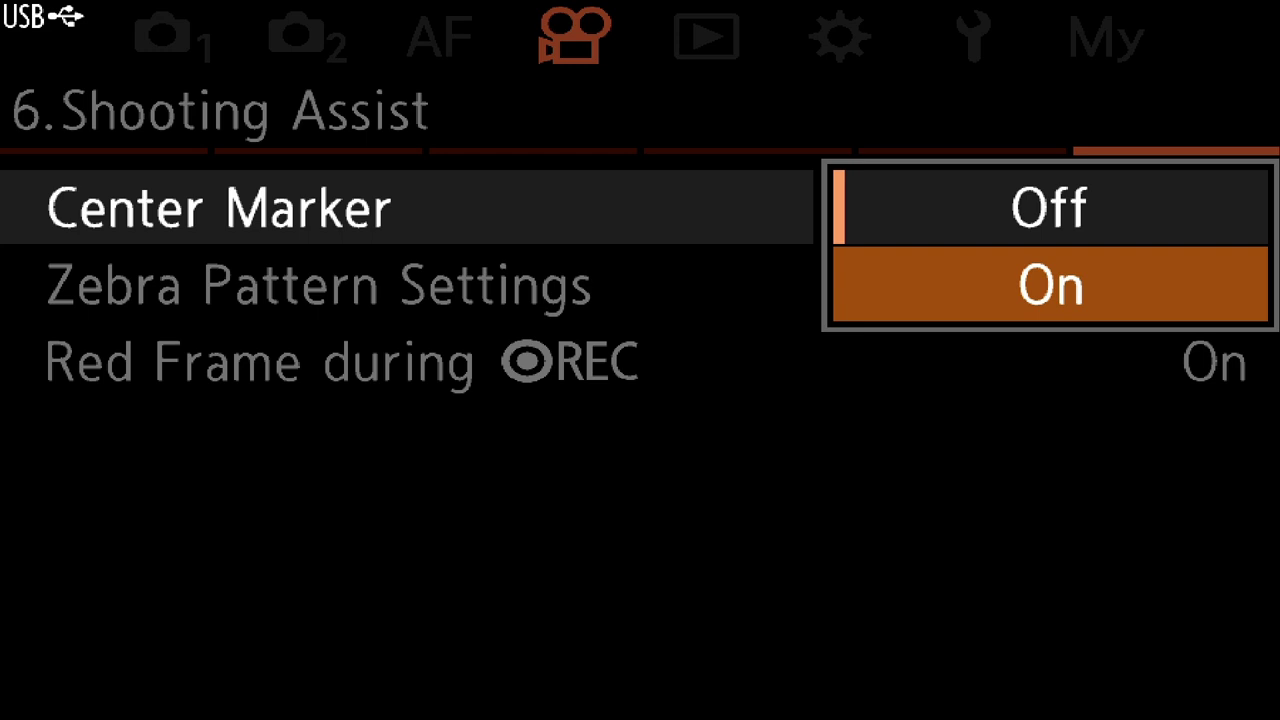